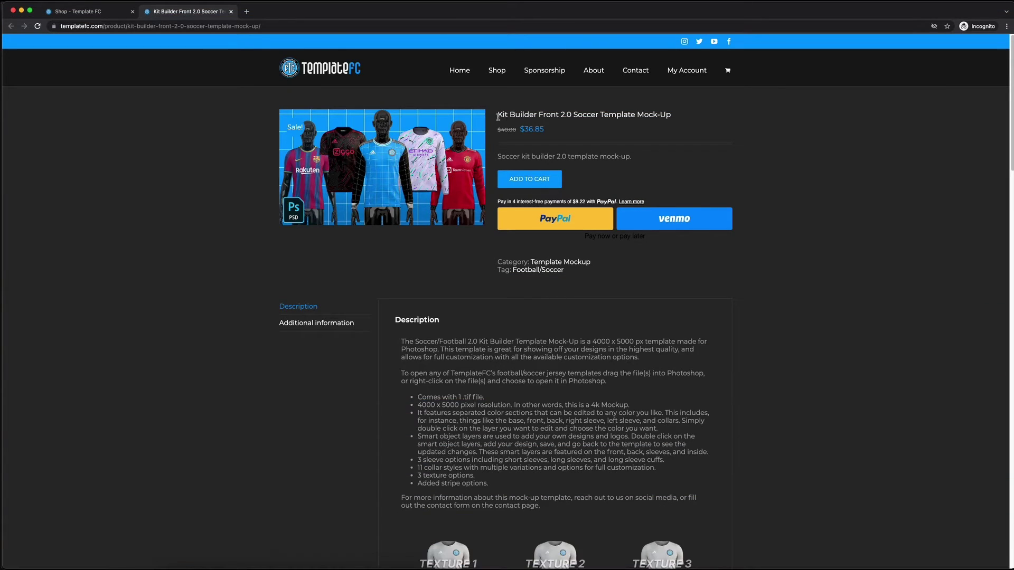
- Review the Kit Builder Front 2.0 Soccer Template Mock-Up title on the product page, and switch to Photoshop
left_click_drag(498, 116, 626, 122)
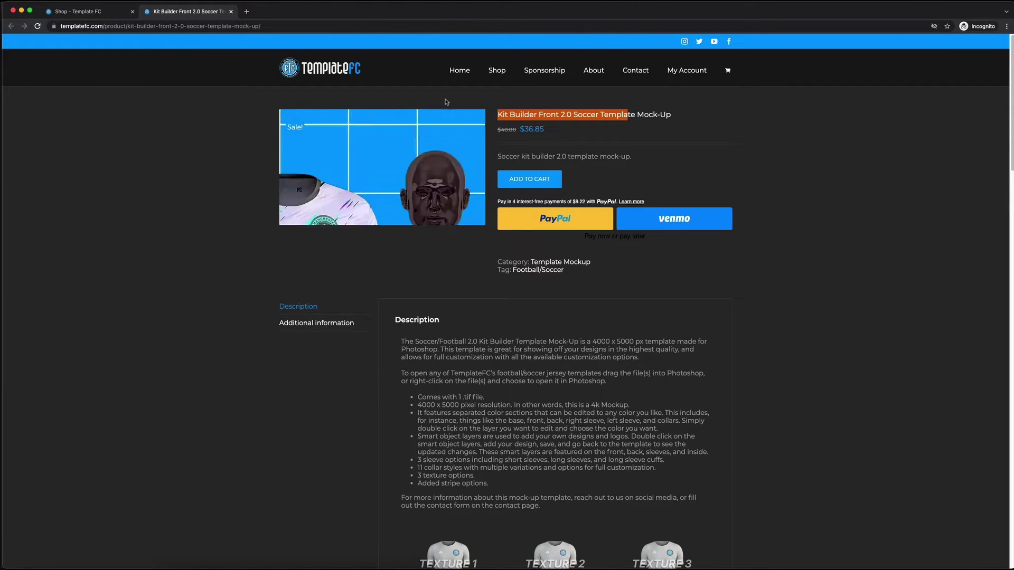
left_click(637, 114)
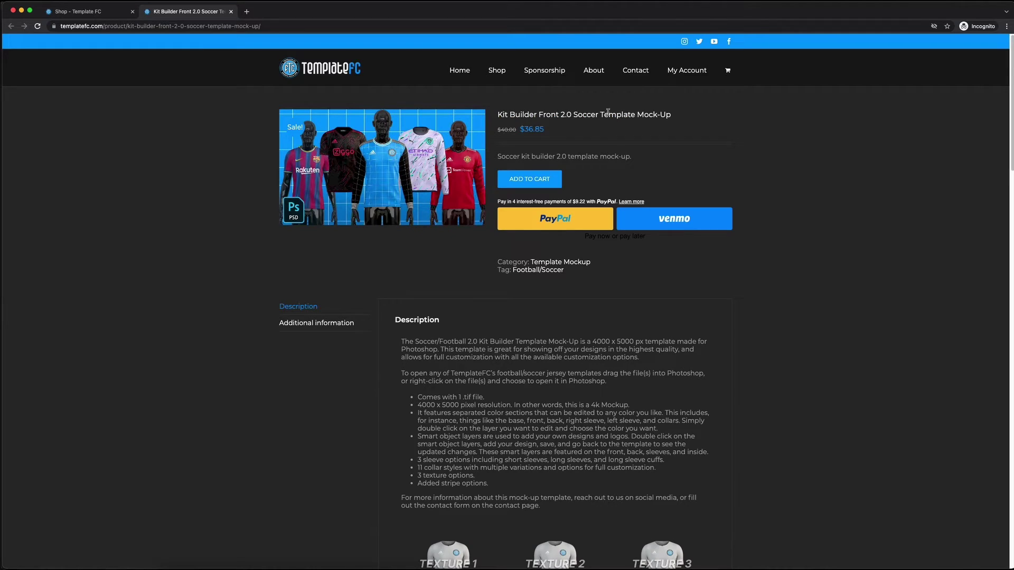
double_click(549, 115)
left_click(592, 113)
left_click(204, 567)
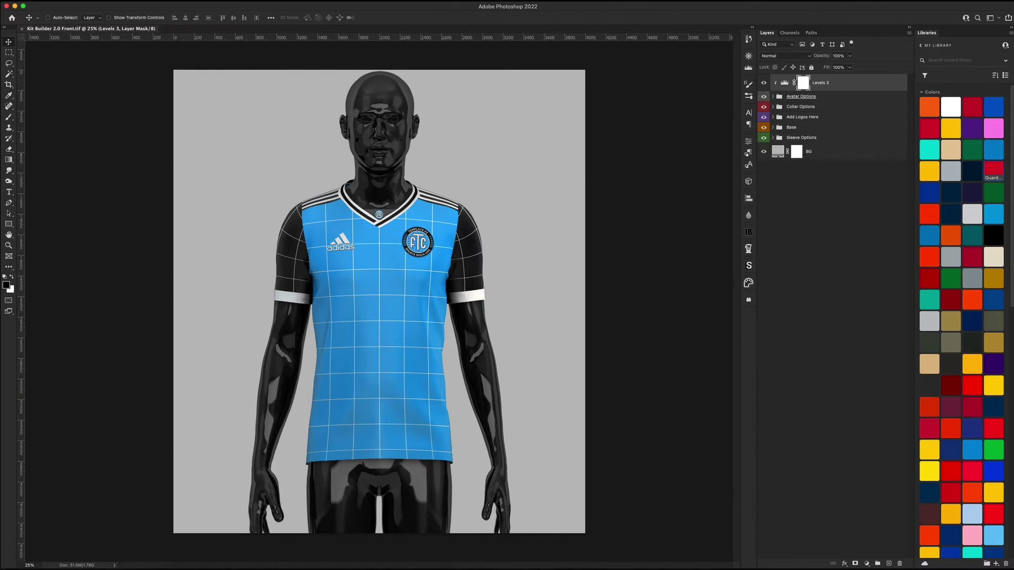
- Reveal Kit Builder 2.0 Front.tif in its Finder folder, view the file's opening options, and close the Finder window
left_click(90, 28, "super")
left_click(63, 50)
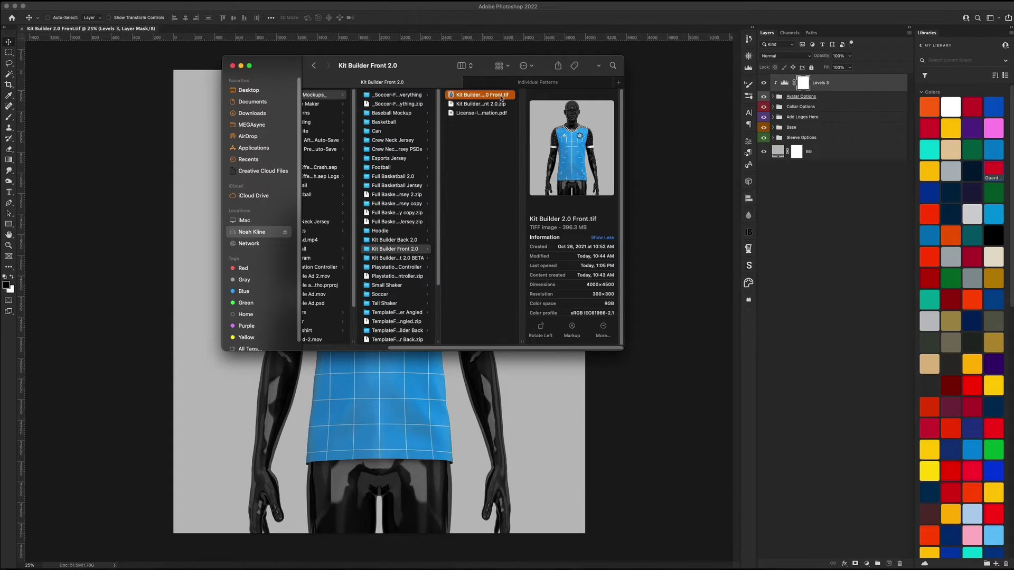
right_click(492, 97)
mouse_move(509, 109)
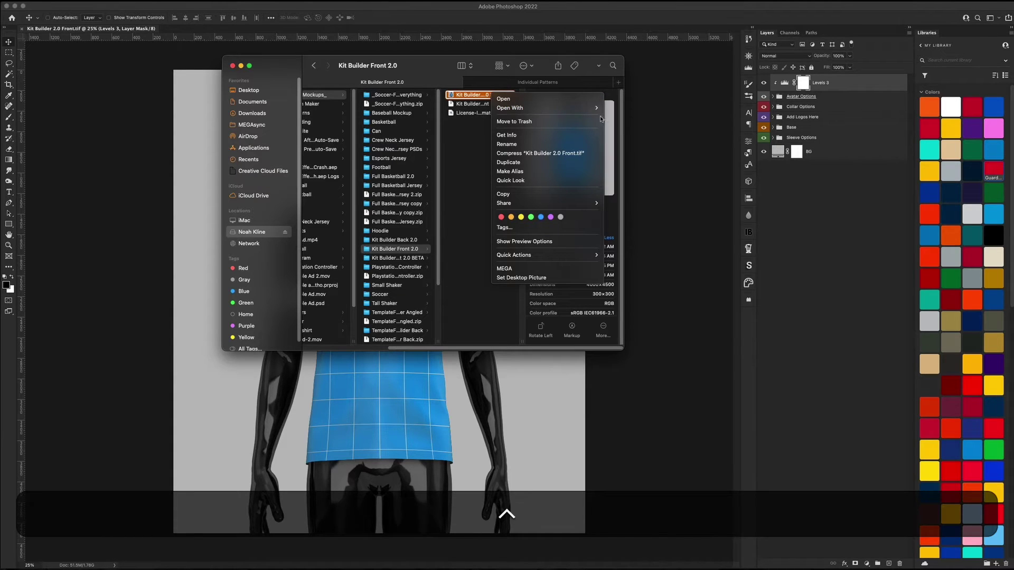
left_click(622, 132)
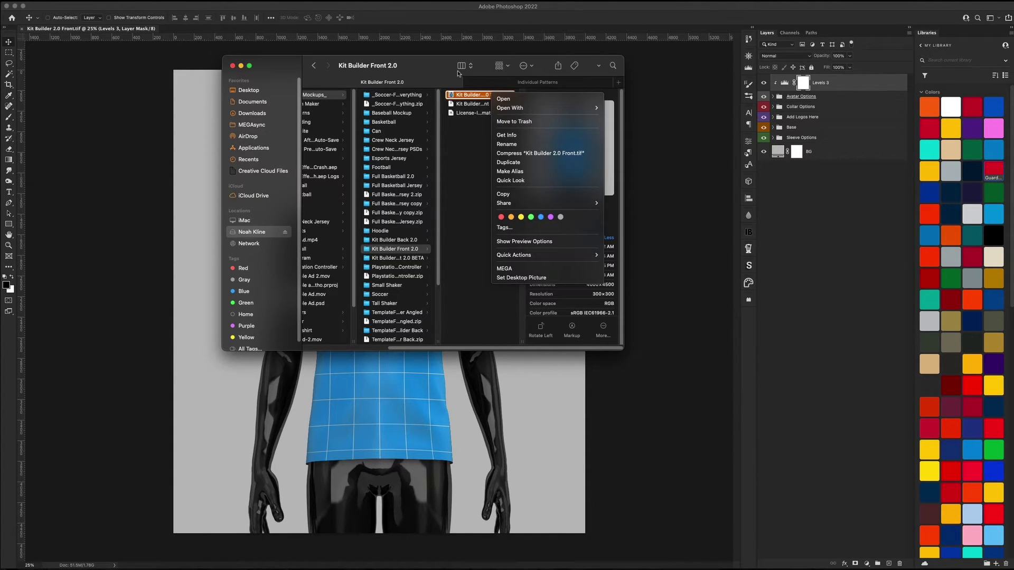
left_click_drag(417, 68, 0, 15)
key("super+w")
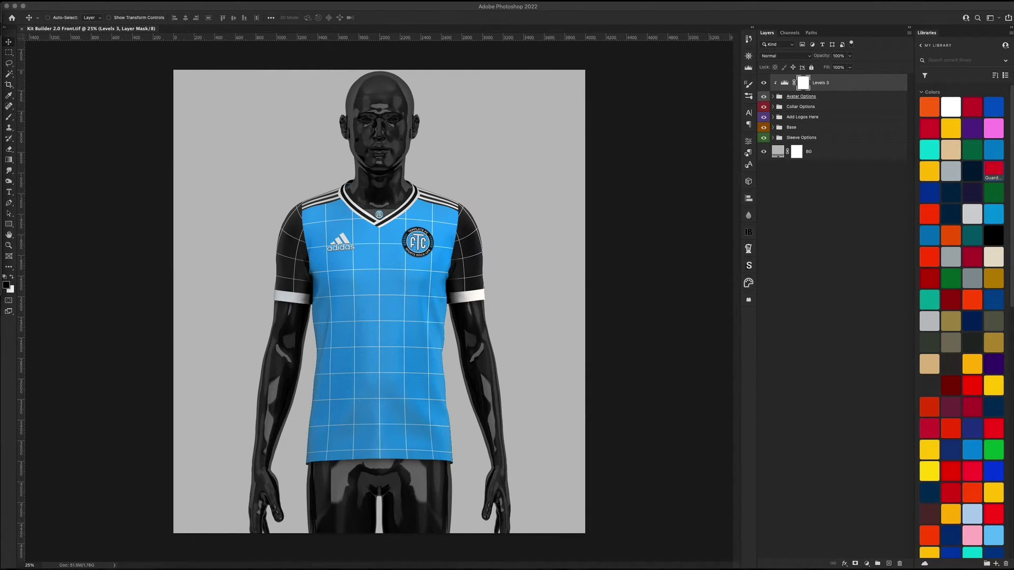
left_click(103, 13)
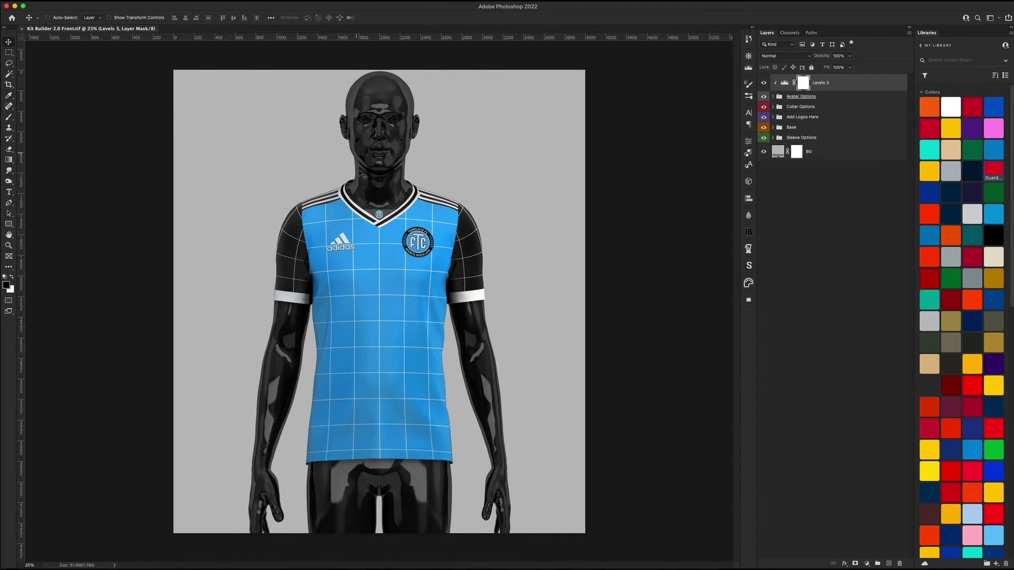
- Hide and reshow the Avatar Options, Collar Options and Add Logos Here groups one at a time to preview each
left_click(764, 97)
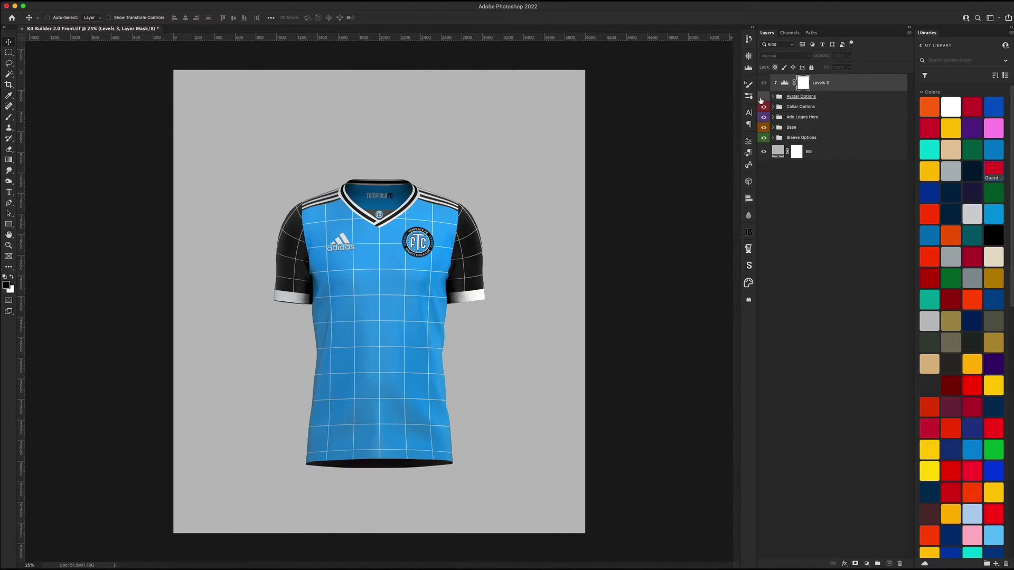
left_click(764, 98)
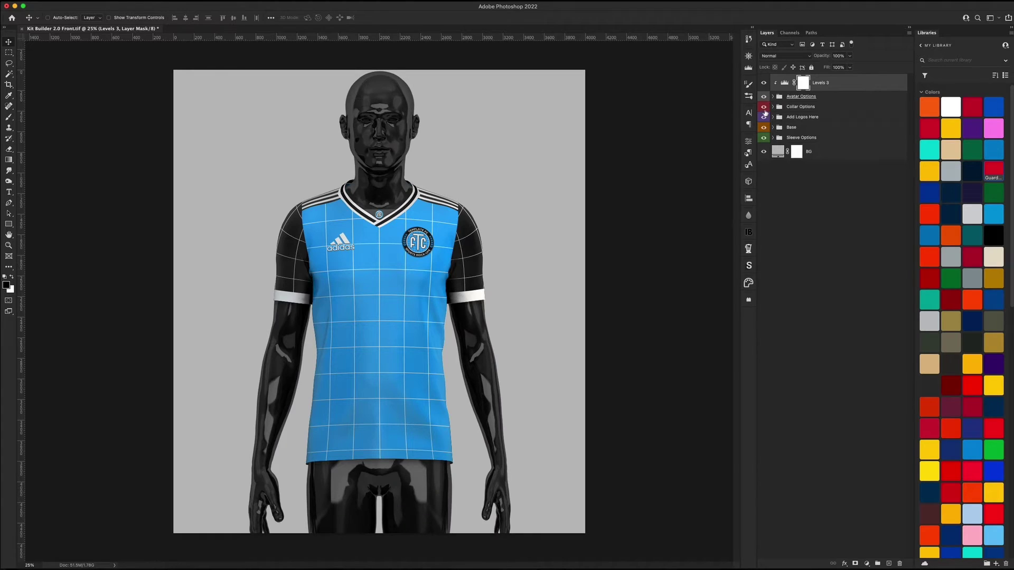
left_click(764, 108)
left_click(764, 109)
left_click(763, 118)
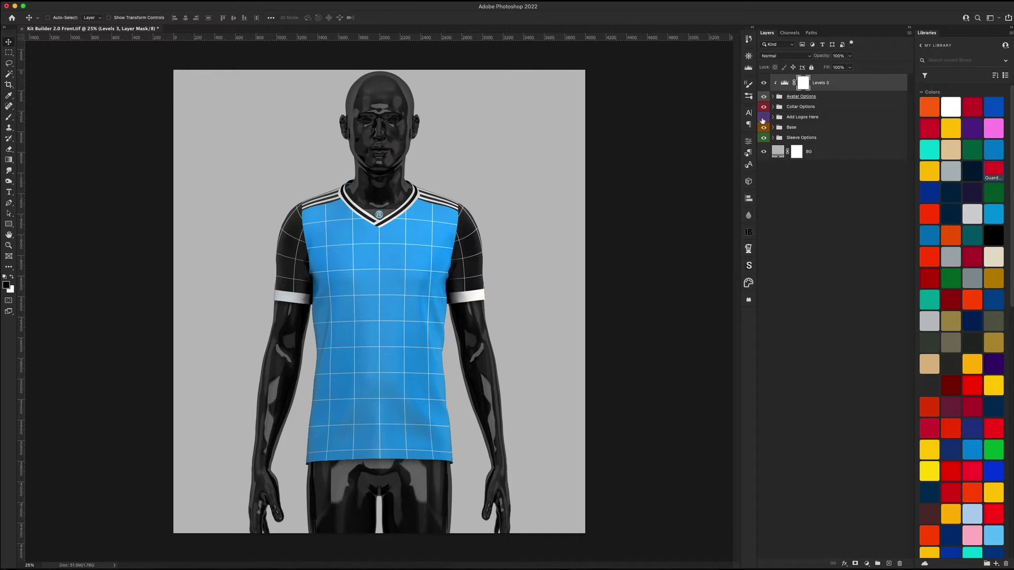
left_click(763, 117)
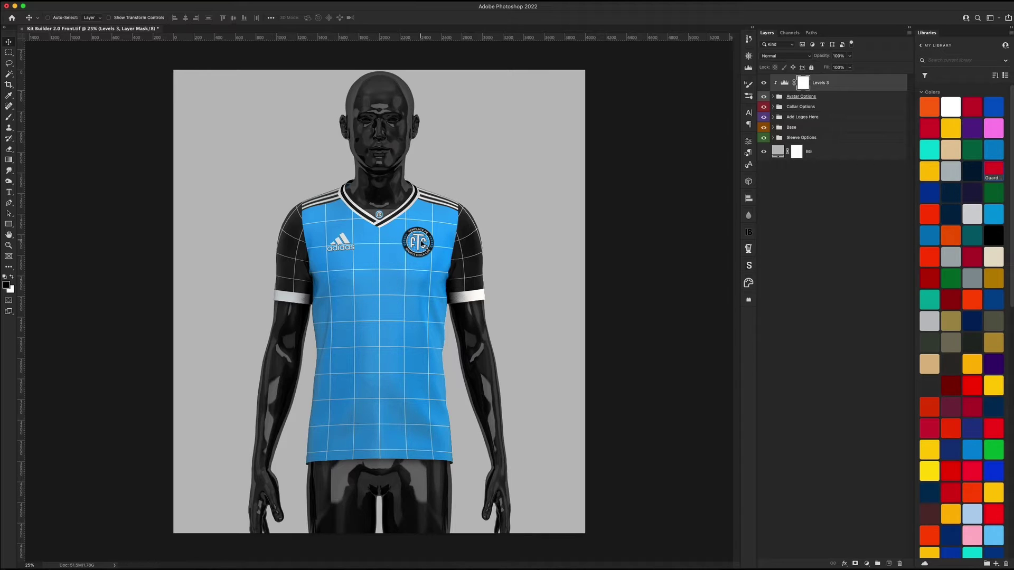
- Hide and reshow the Base group, the Sleeve Options group and the Levels 3 adjustment to preview each one's effect
left_click(764, 128)
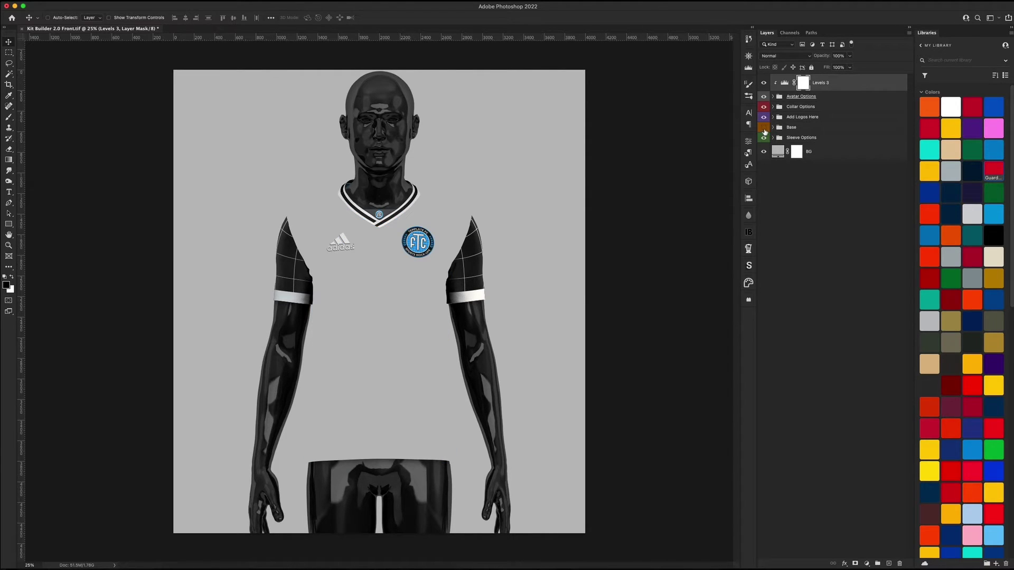
left_click(764, 128)
left_click(763, 138)
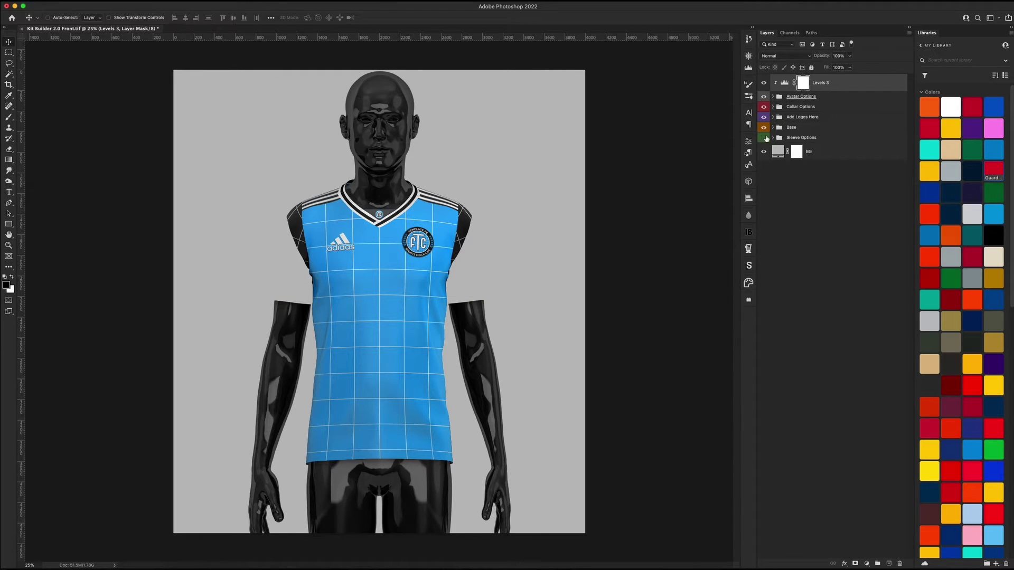
left_click(765, 138)
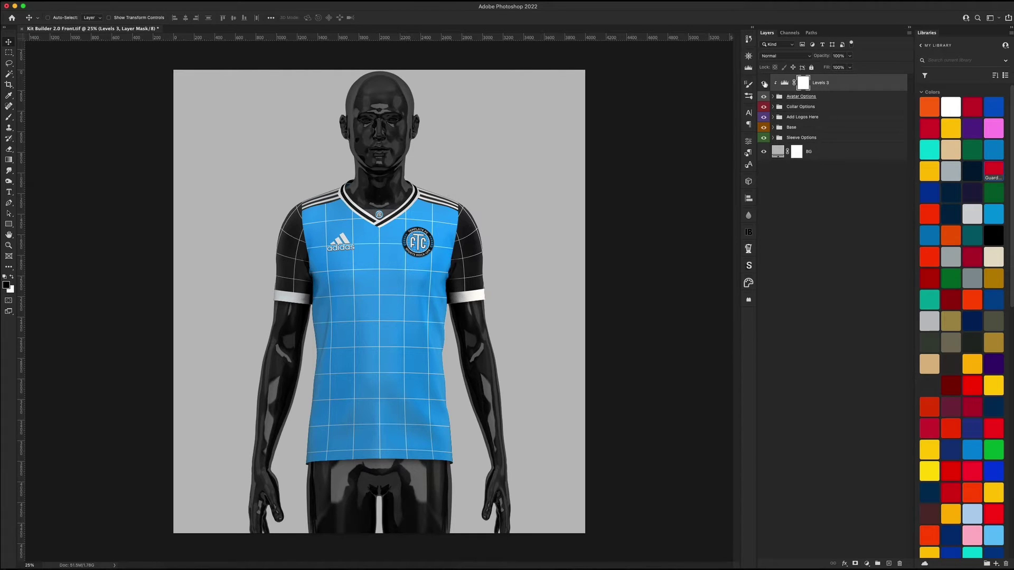
left_click(763, 84)
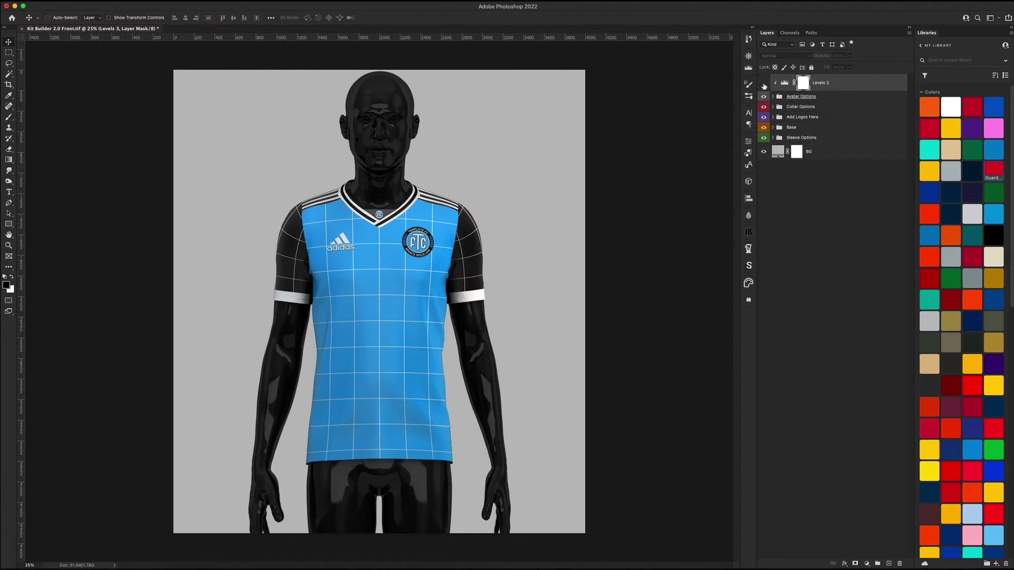
left_click(763, 84)
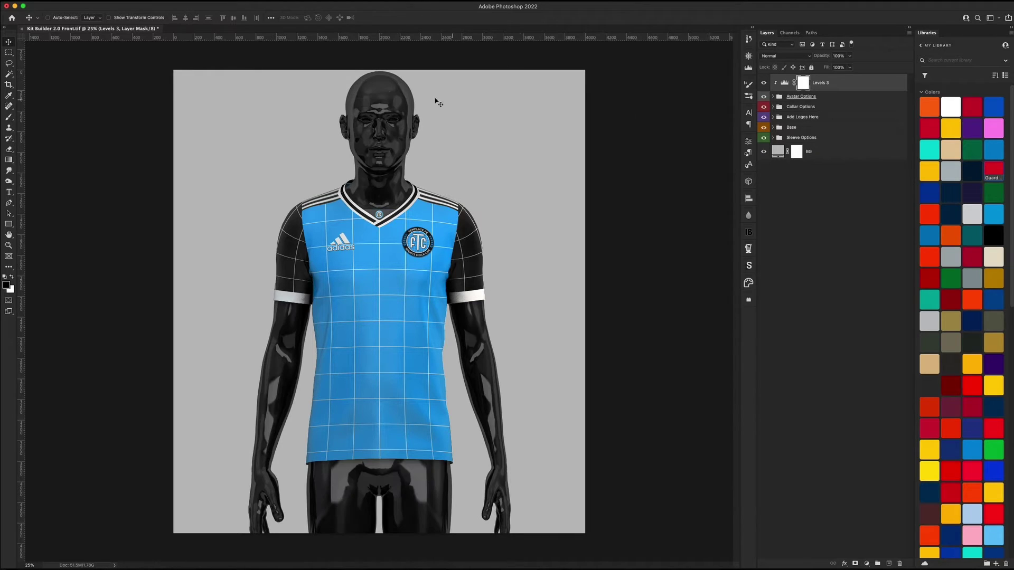
- Try different white input levels in the Levels 3 adjustment to change the avatar's brightness, and undo the changes
left_click(785, 83)
double_click(783, 84)
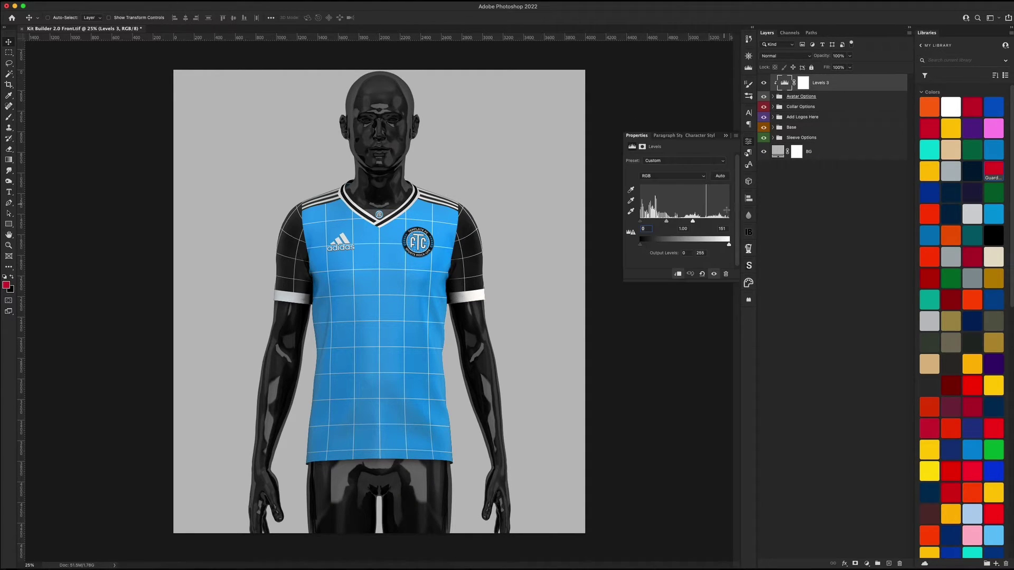
left_click_drag(693, 220, 668, 224)
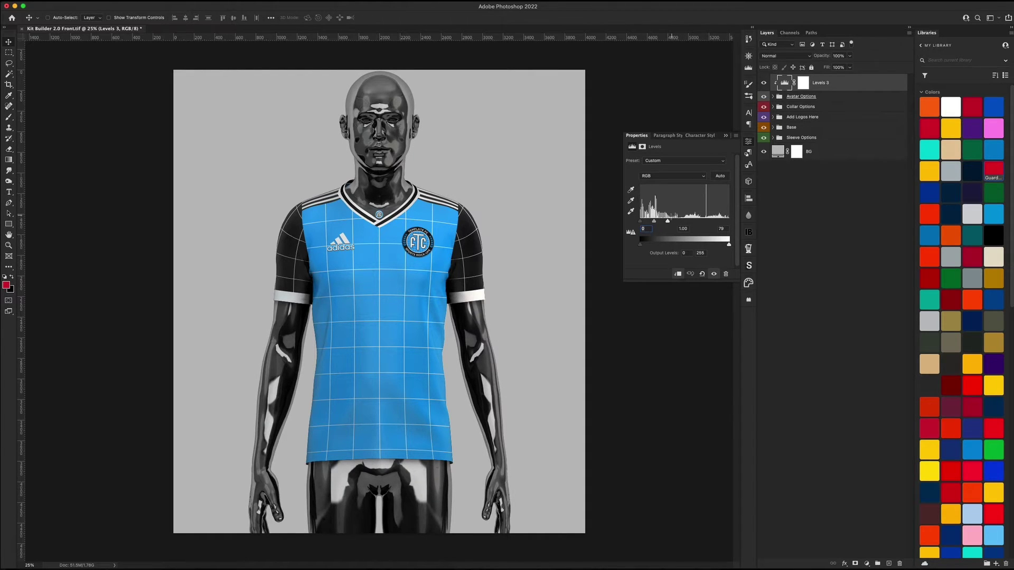
key("super+z")
key("super+z")
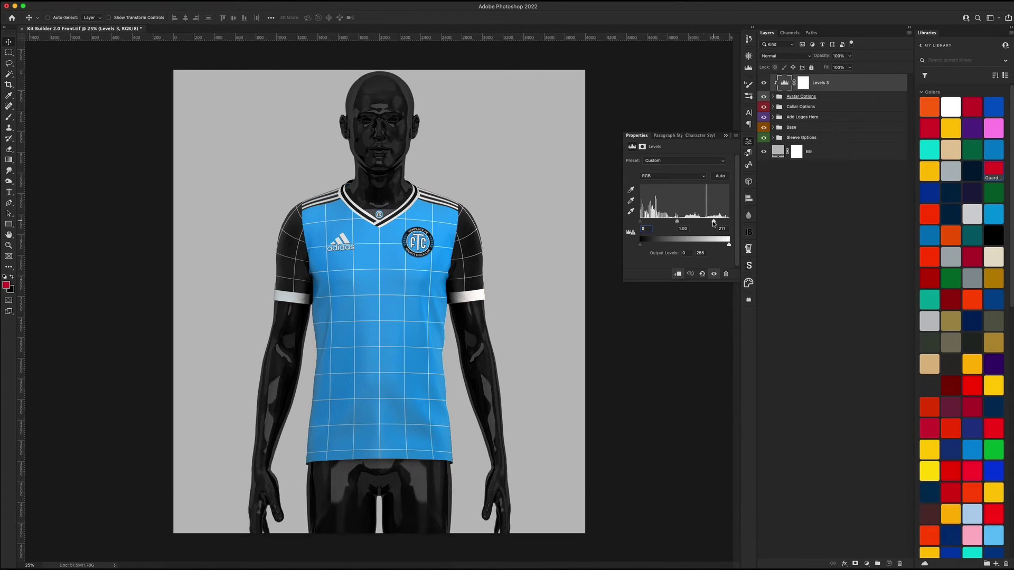
key("super+z")
left_click(748, 141)
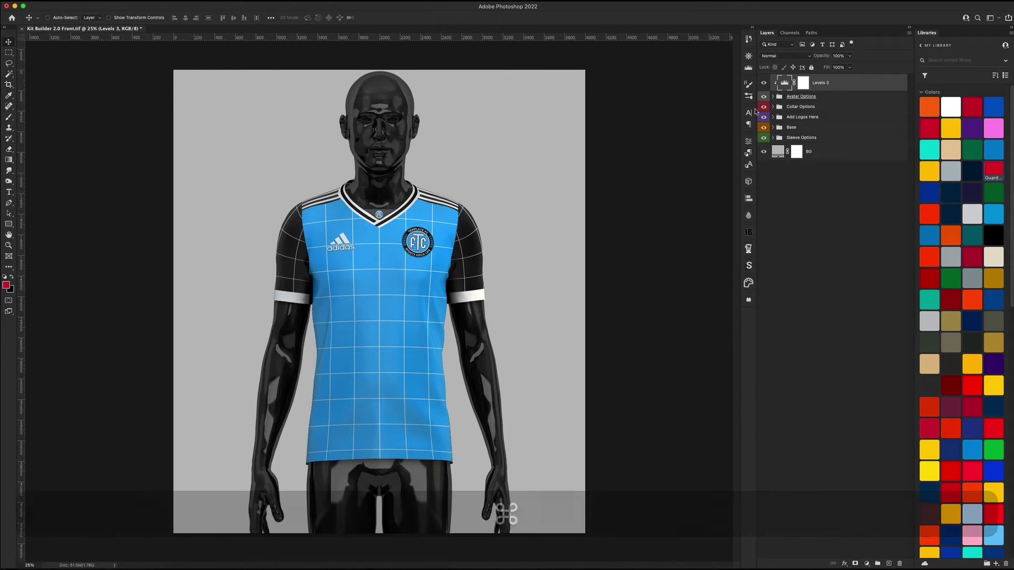
- Expand the Avatar Options group and examine the collar-matched head variants in its Head subgroup
left_click(771, 98)
left_click(773, 96)
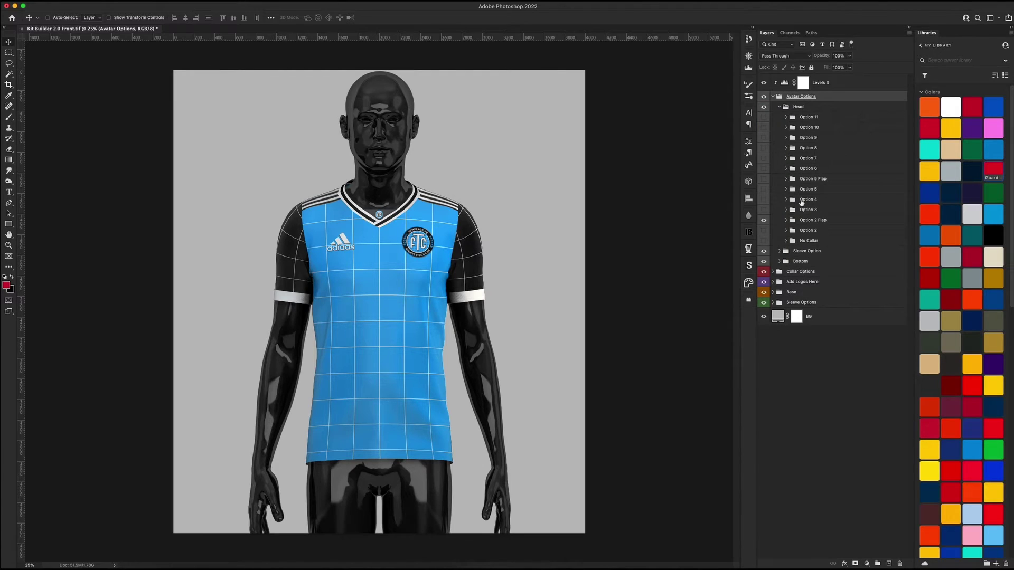
left_click(780, 106)
left_click(780, 107)
- Open the Collar Options group, hide and reshow it to preview the collar on the jersey, and collapse it
left_click(773, 271)
left_click(764, 272)
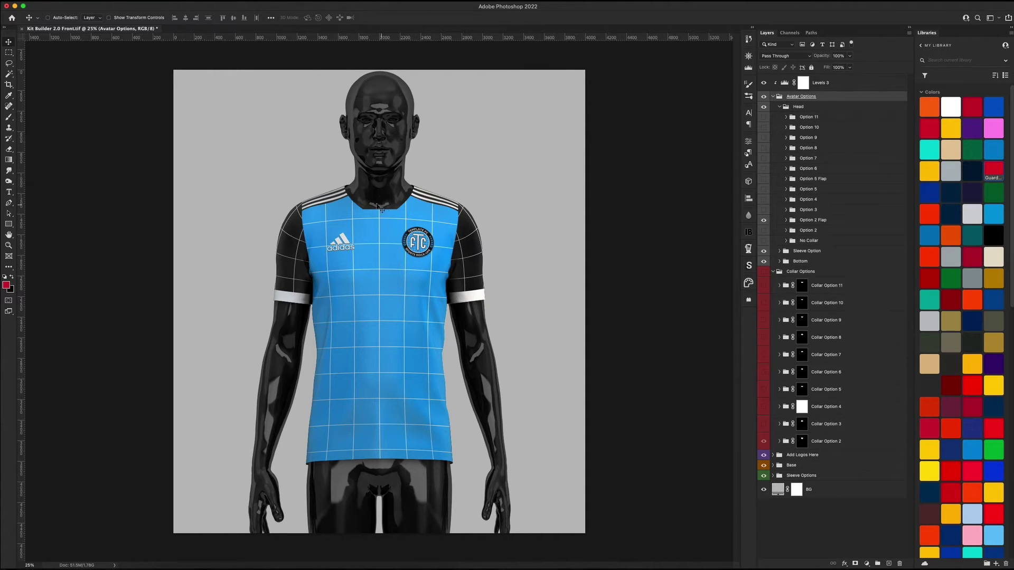
left_click(764, 272)
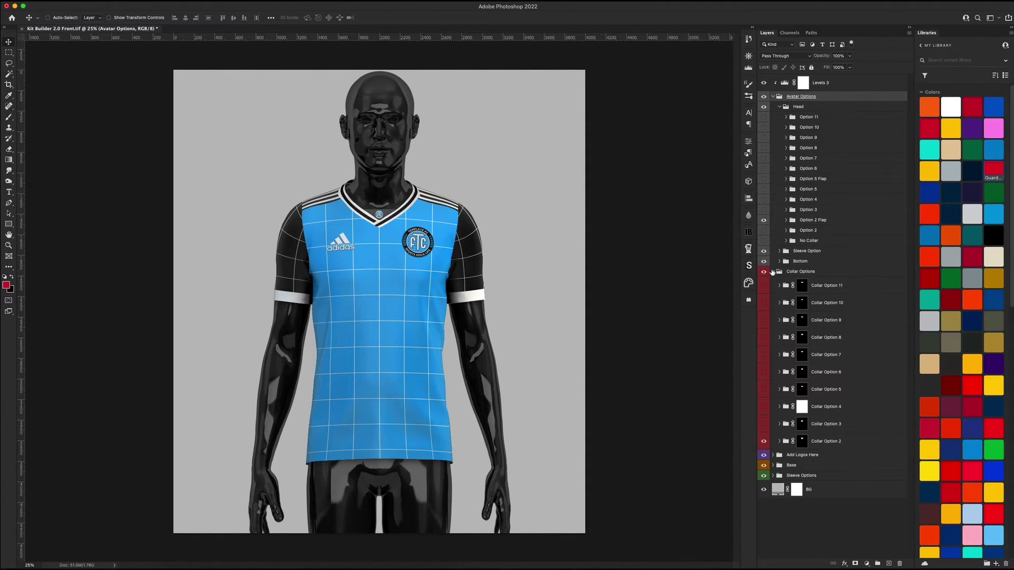
left_click(773, 271)
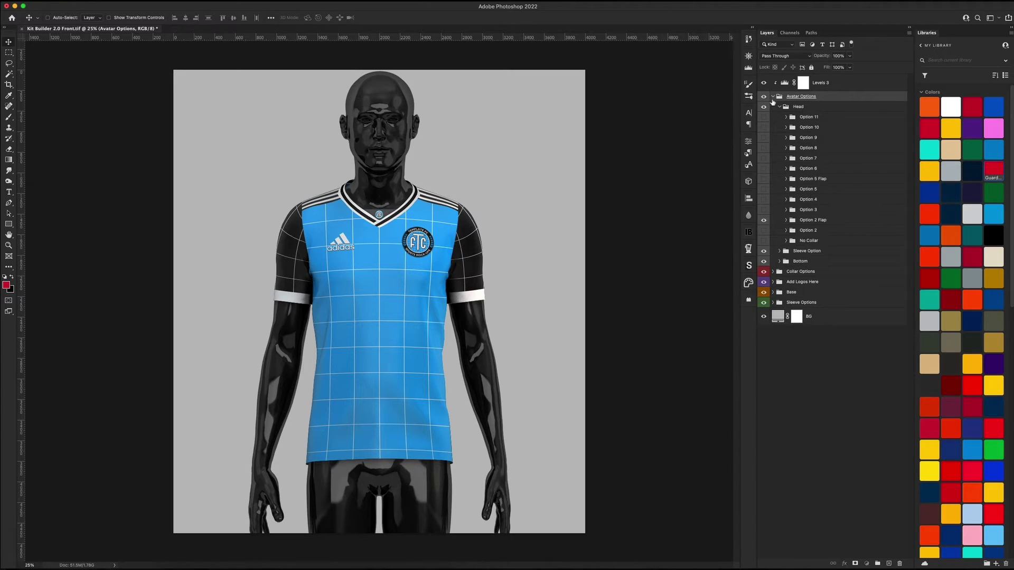
- Collapse and hide the Avatar Options group, and turn off Collar Option 2 inside the Collar Options group
left_click(772, 97)
left_click(765, 97)
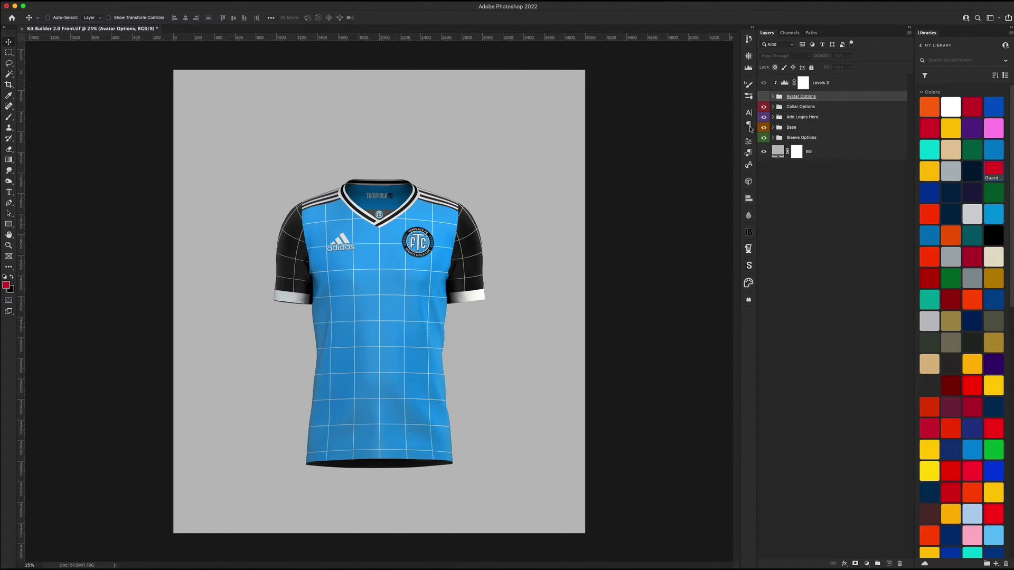
left_click(773, 107)
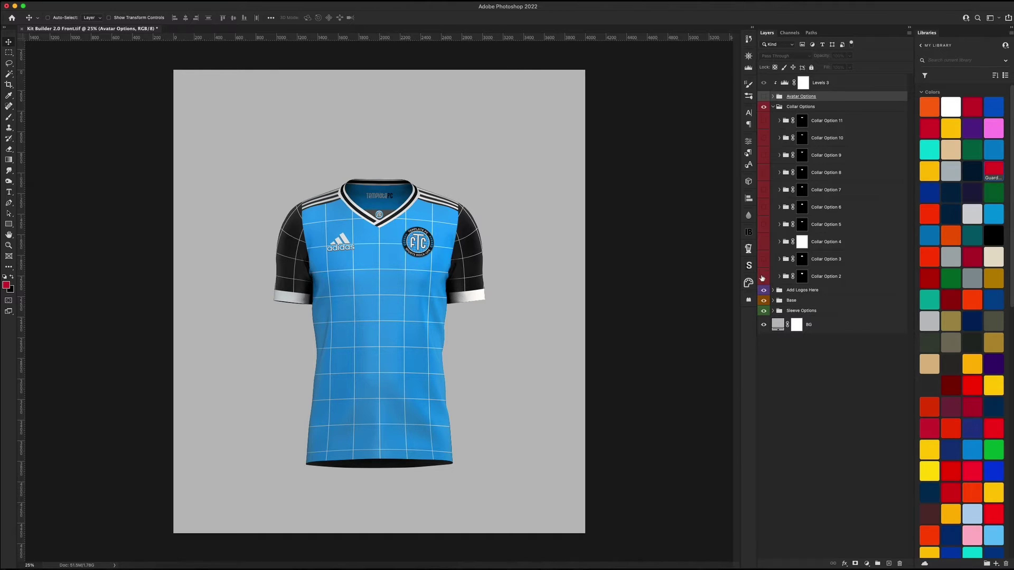
left_click(763, 276)
- Show and hide Collar Options 3 through 7 one at a time to preview each collar on the jersey
left_click(764, 258)
left_click(764, 259)
left_click(763, 242)
left_click(763, 244)
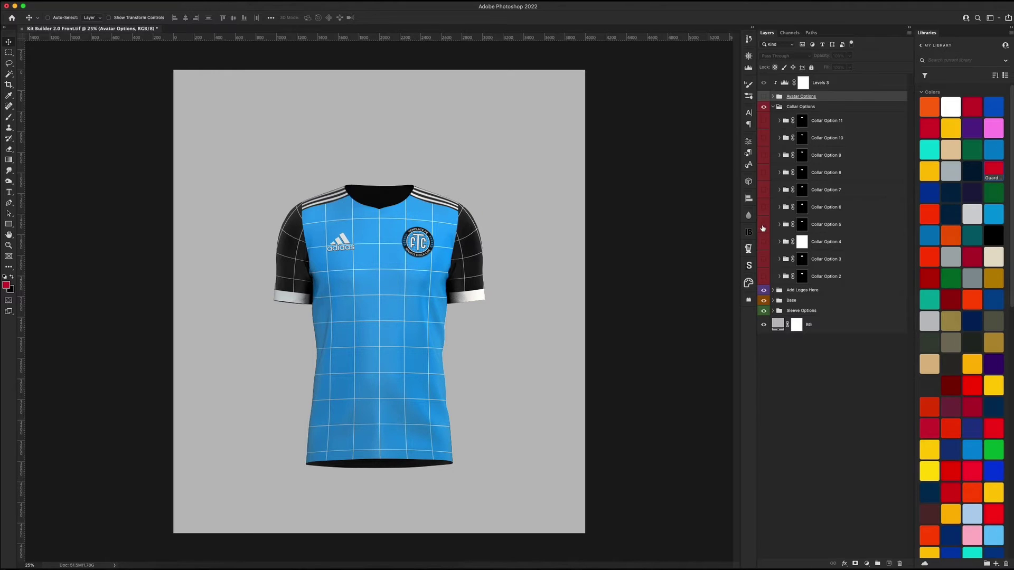
left_click(763, 225)
left_click(763, 225)
left_click(763, 207)
left_click(763, 207)
left_click(764, 190)
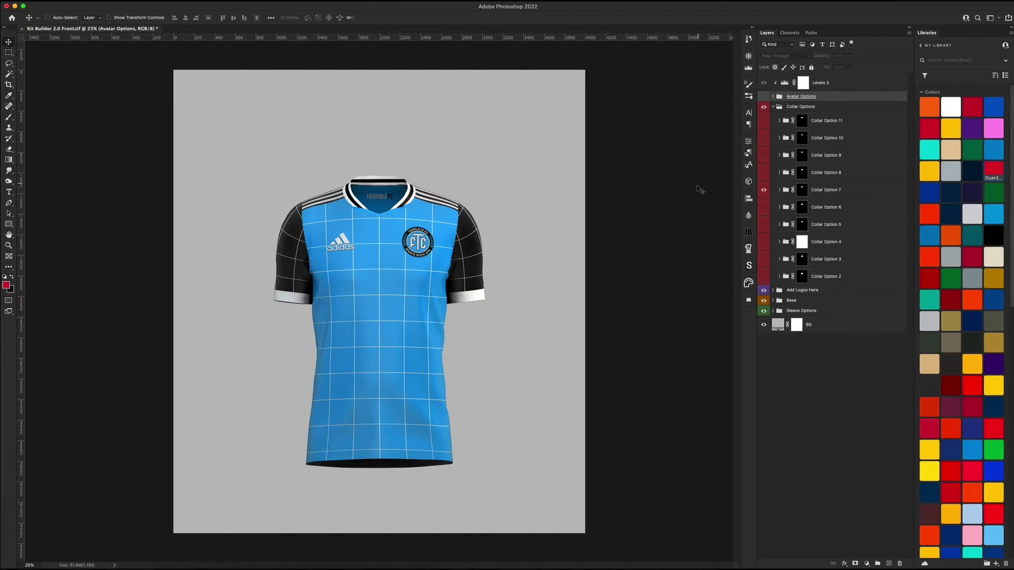
left_click(764, 190)
- Preview Collar Options 8 through 11 one at a time, and leave Collar Option 7 shown on the jersey
left_click(763, 173)
left_click(764, 175)
left_click(764, 155)
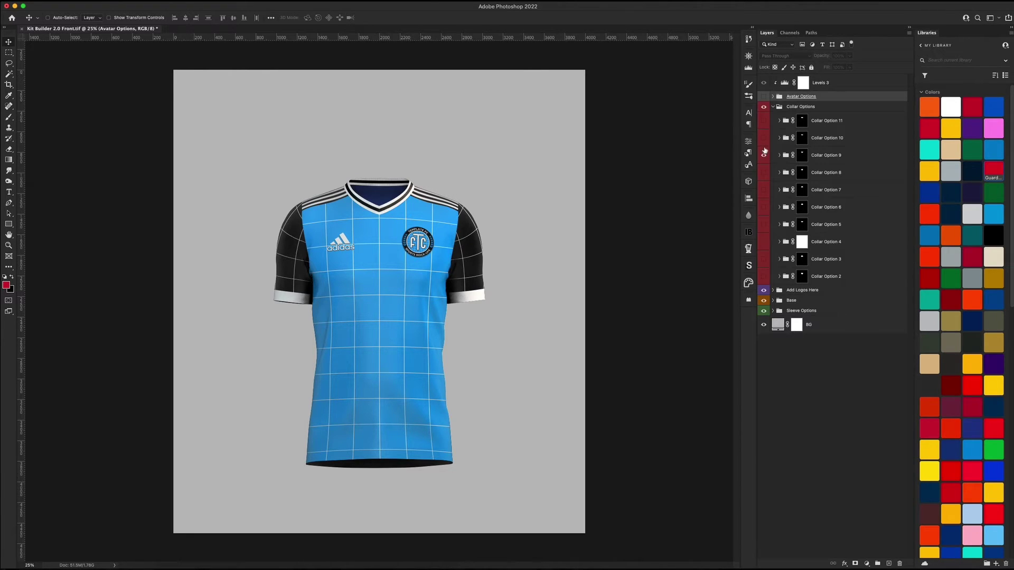
left_click(764, 155)
left_click(764, 138)
left_click(764, 138)
left_click(764, 120)
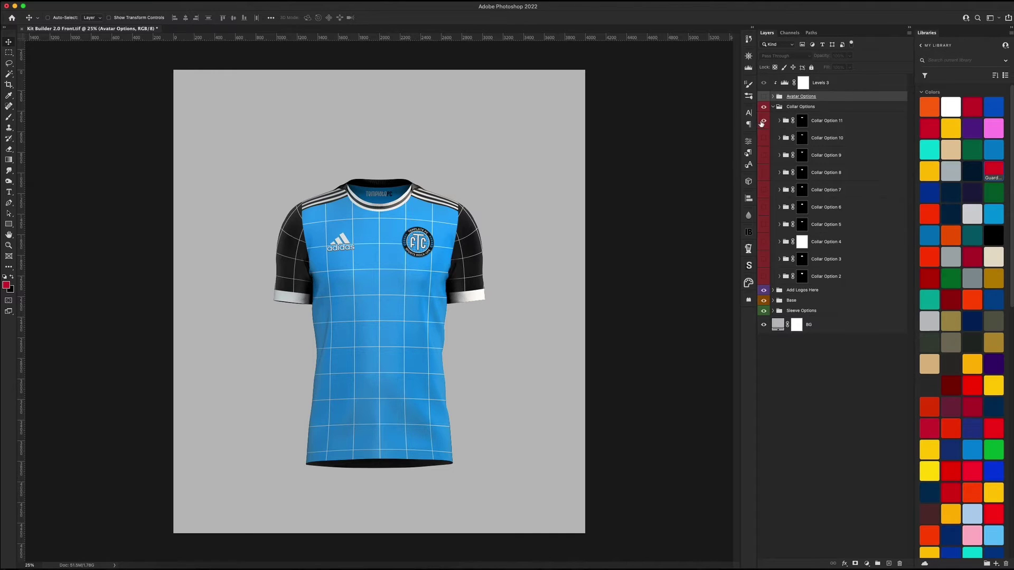
left_click(762, 124)
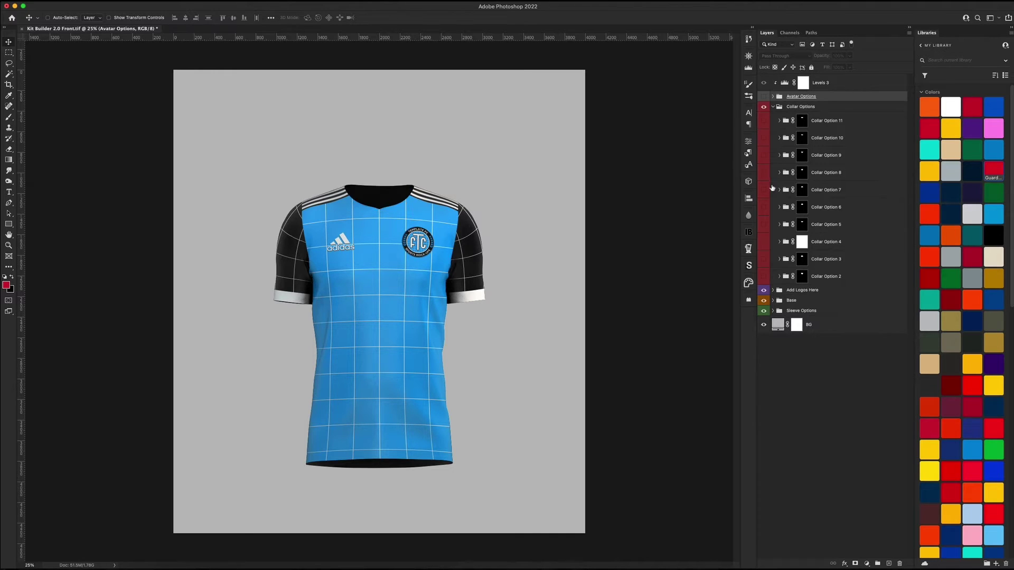
left_click(764, 191)
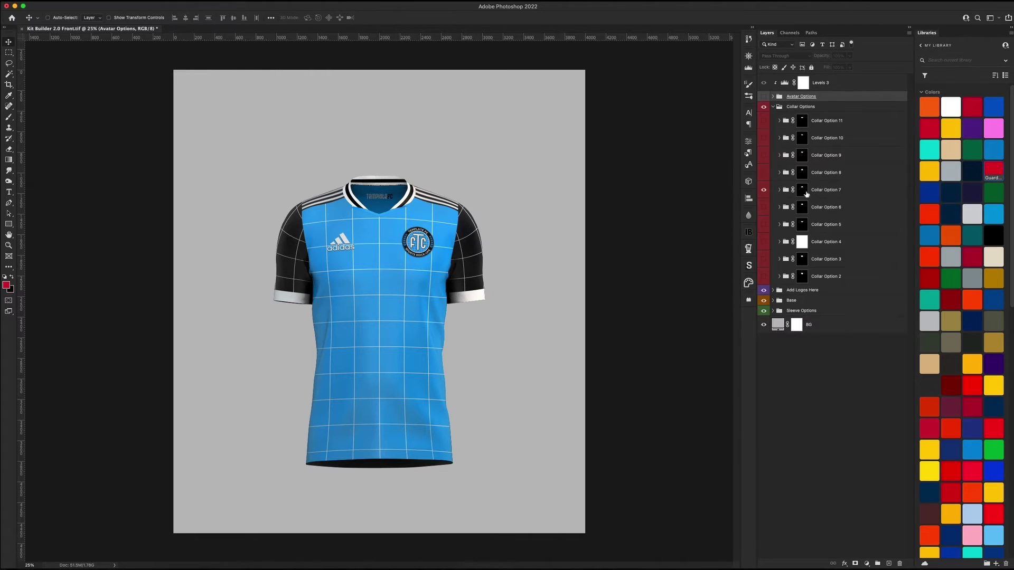
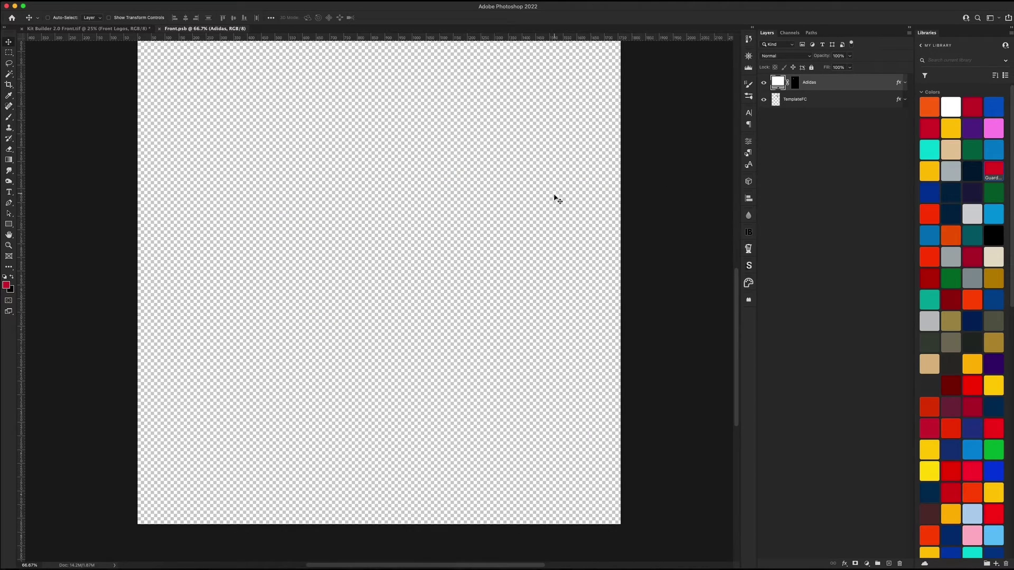
- Fit the whole Front.psb logo document in view to examine the Adidas and TemplateFC logos
key("super+0")
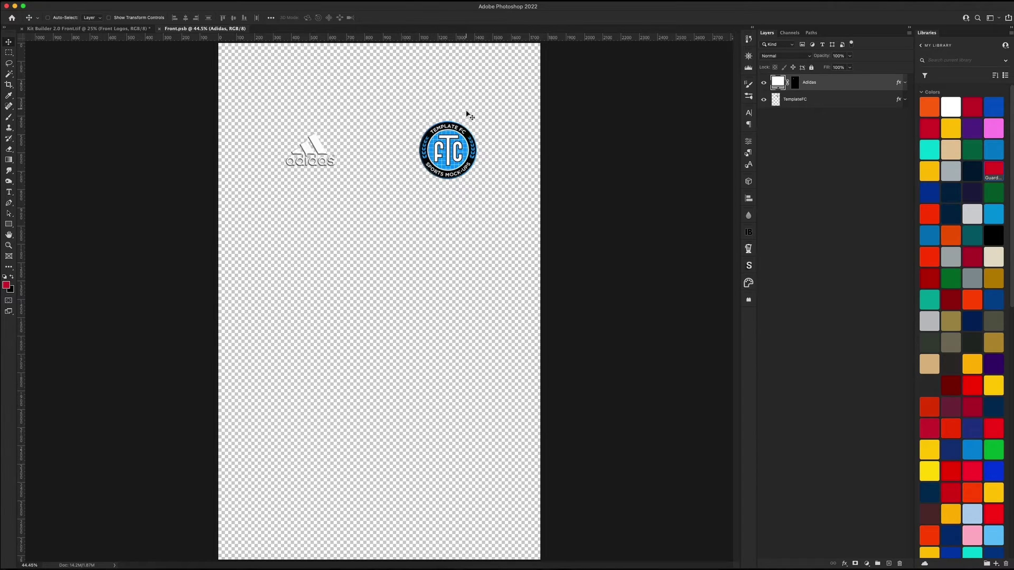
- Expand the TemplateFC and Adidas layer effects and examine the embroidered texture of both logos up close
left_click(905, 100)
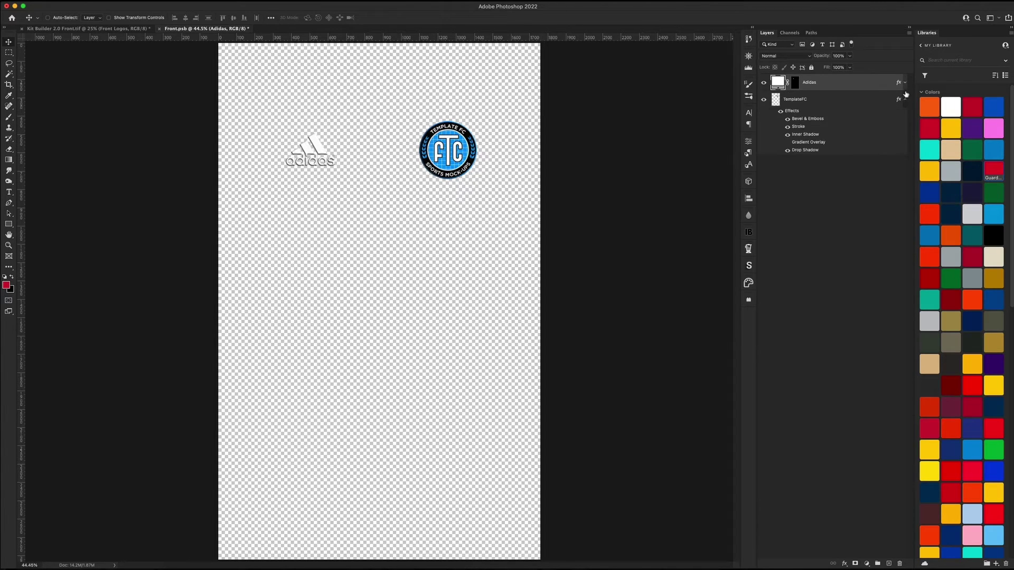
left_click(904, 82)
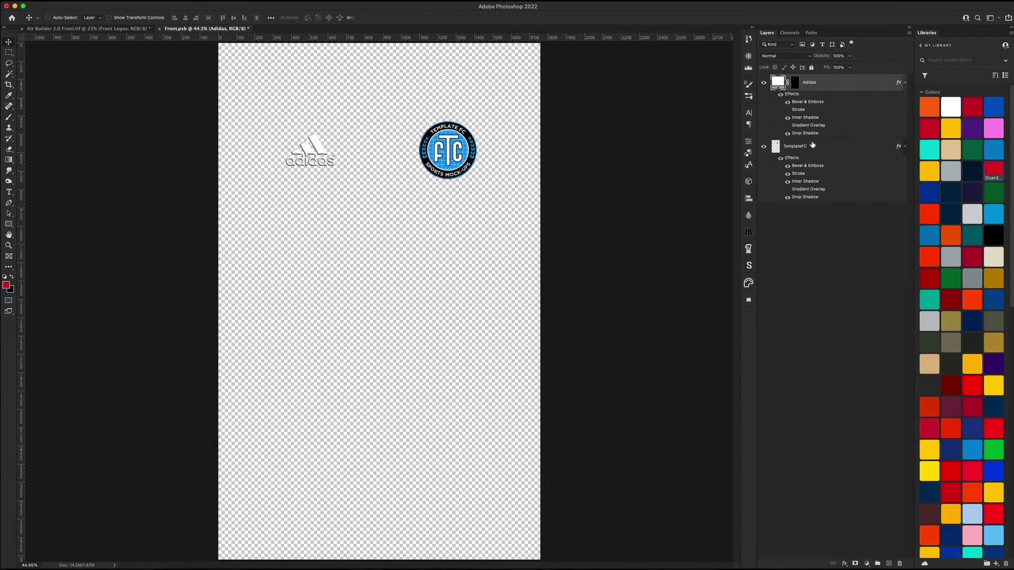
key("super")
key("super+equal")
key("super+equal")
key("super+equal")
key("super+equal")
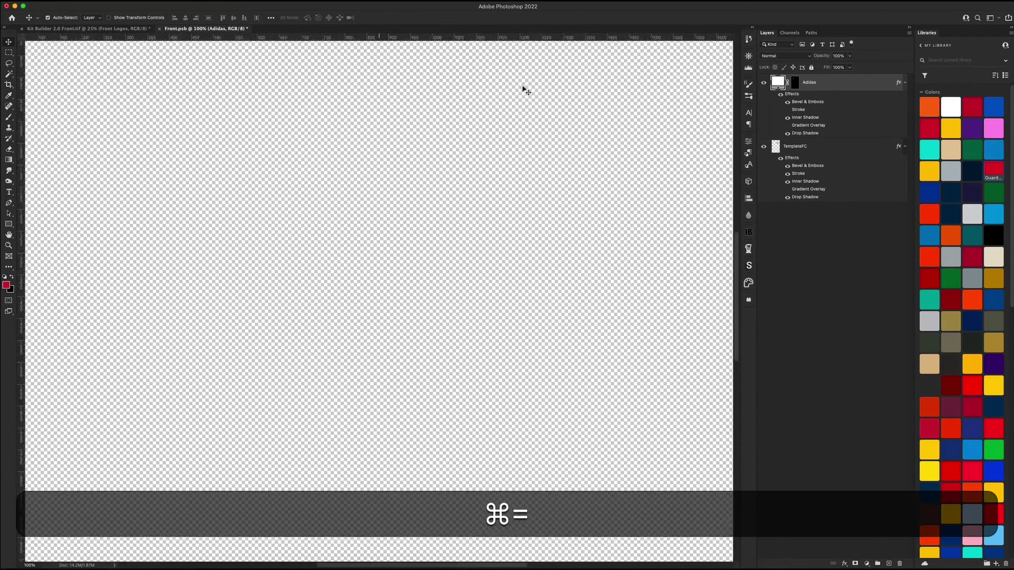
scroll(554, 290, "up", 10)
scroll(550, 238, "right", 4)
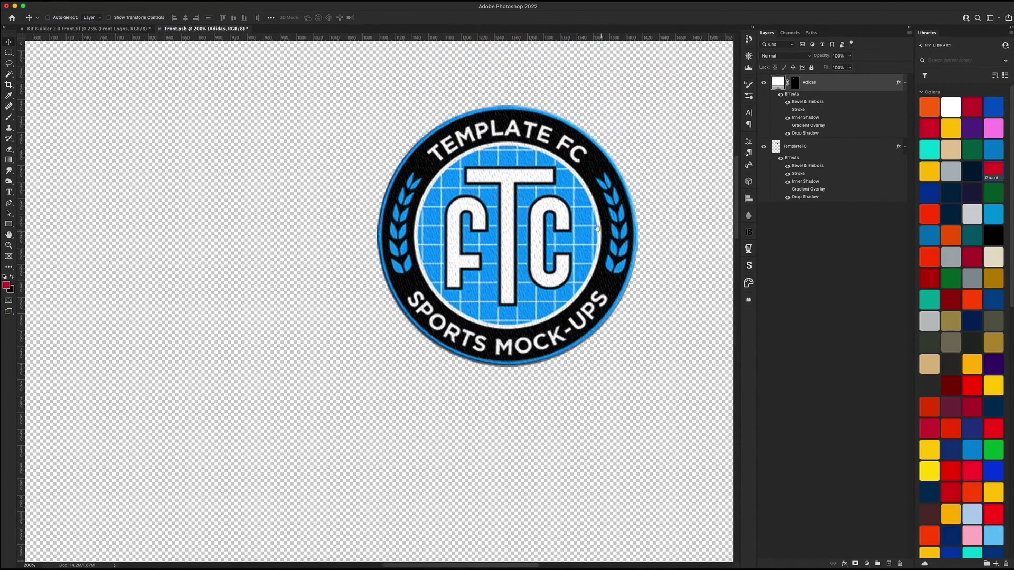
scroll(330, 244, "left", 10)
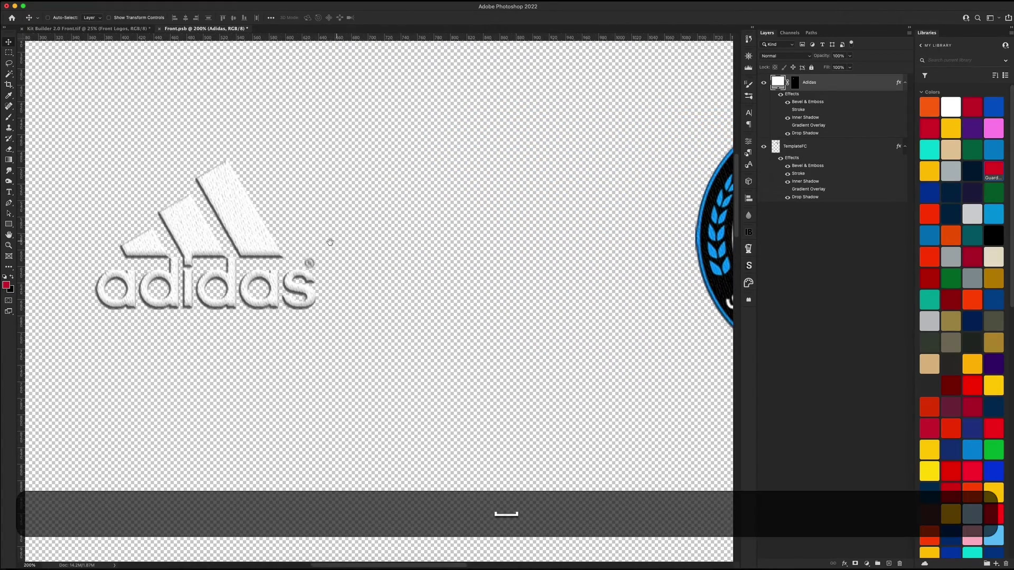
- Check the Adidas layer's copy layer style command, then save and close Front.psb to return to the jersey mockup
left_click(825, 84, "ctrl")
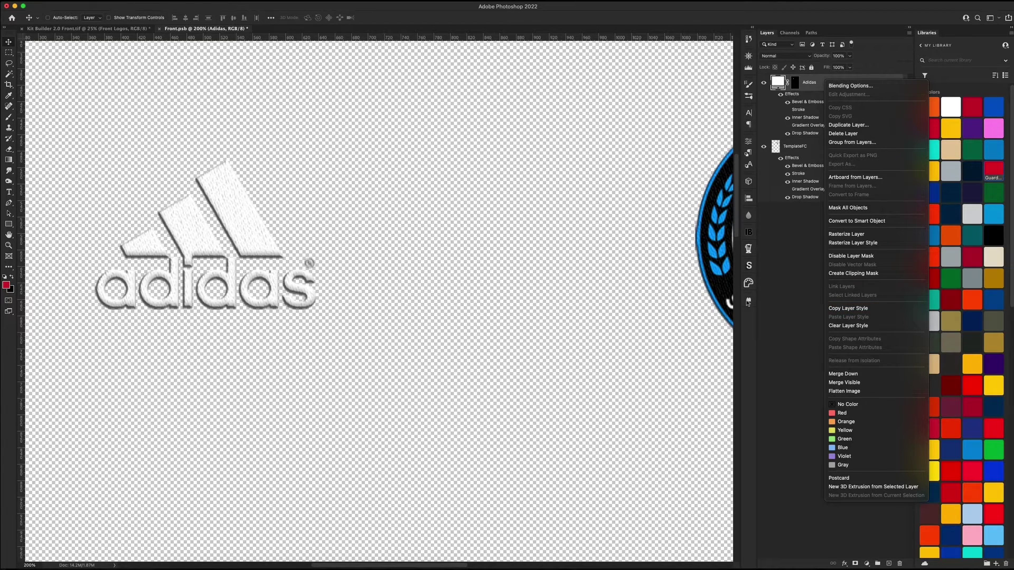
left_click(783, 296)
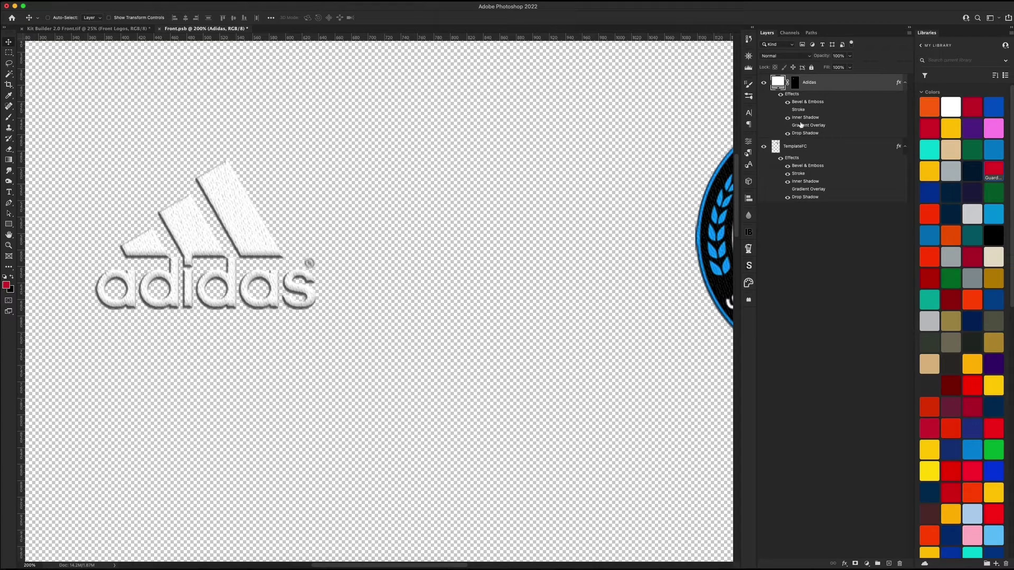
key("super+0")
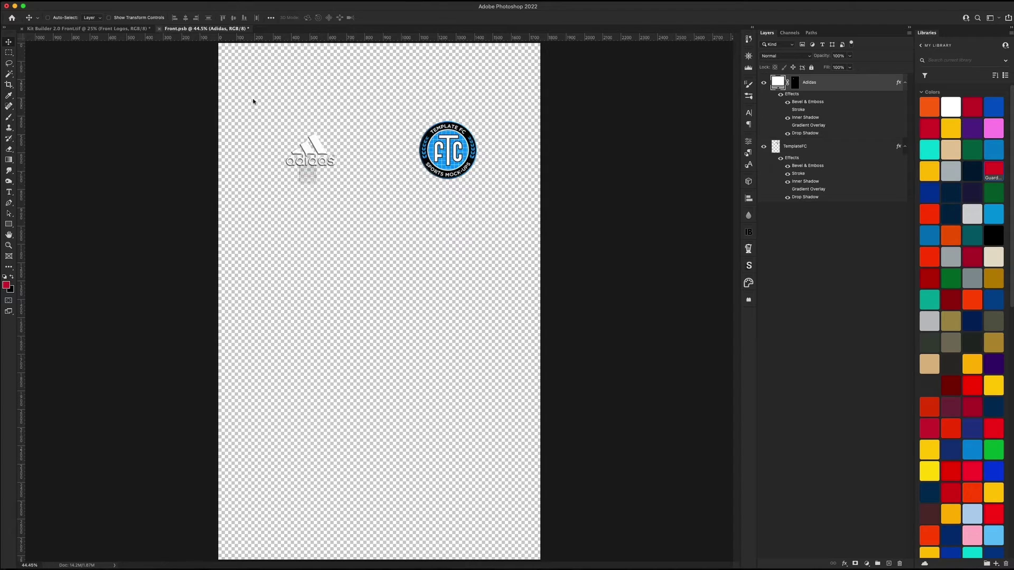
key("super+w")
key("Return")
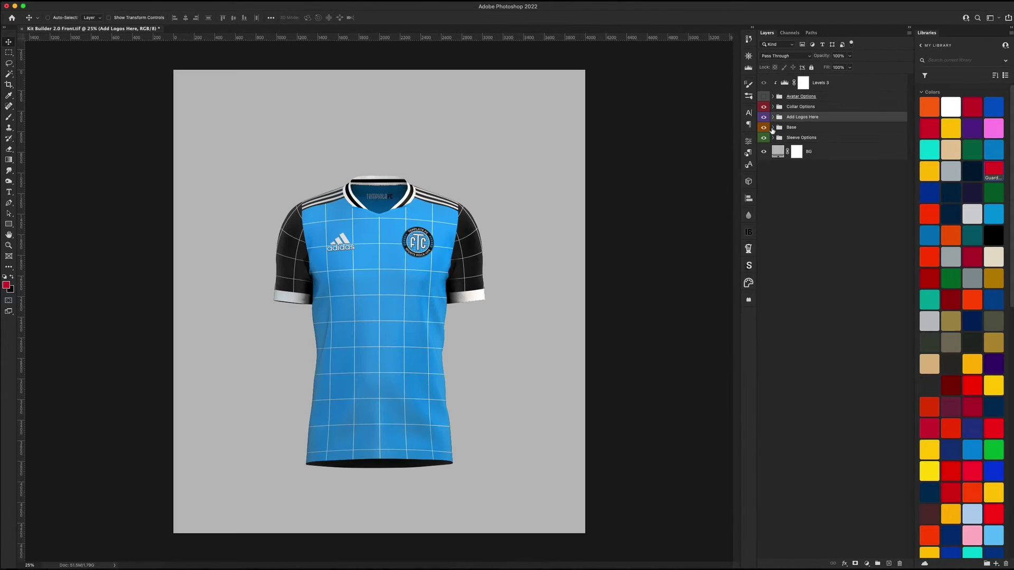
- Expand the Base group and examine the jersey's chest fabric between the two logos up close
left_click(773, 128)
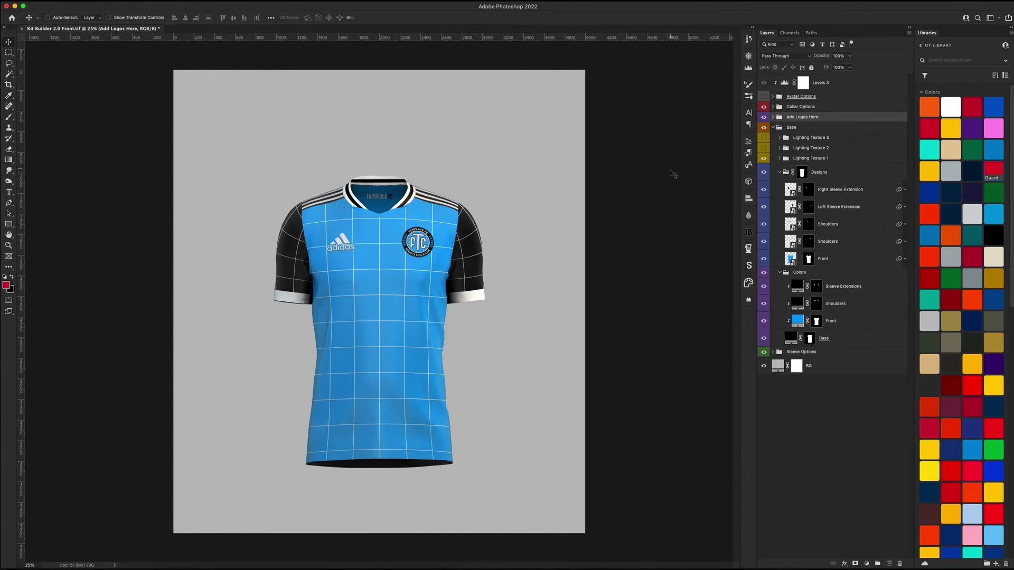
key("super+equal")
key("super+equal")
key("super+equal")
key("super+equal")
key("super+equal")
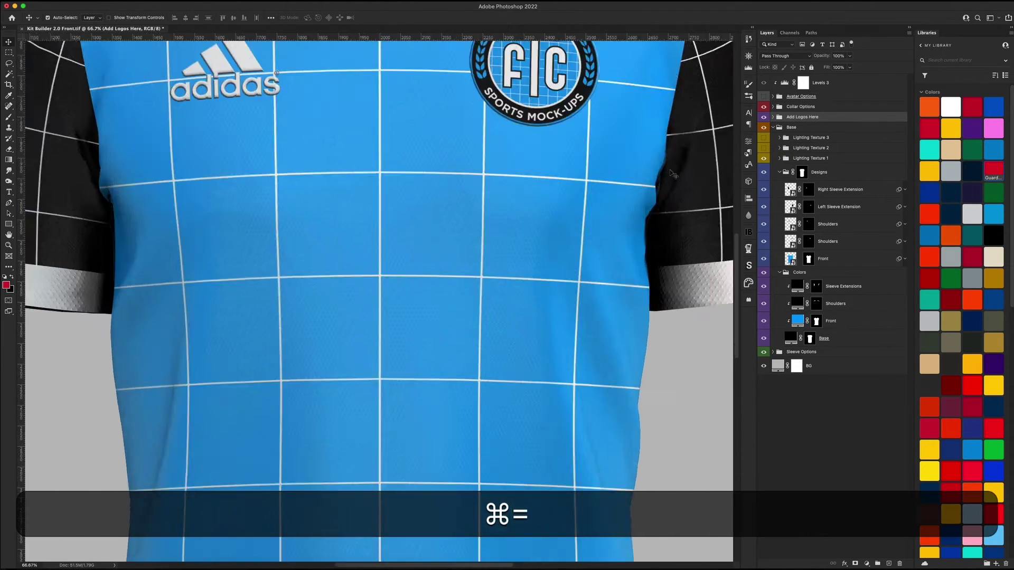
scroll(659, 182, "up", 10)
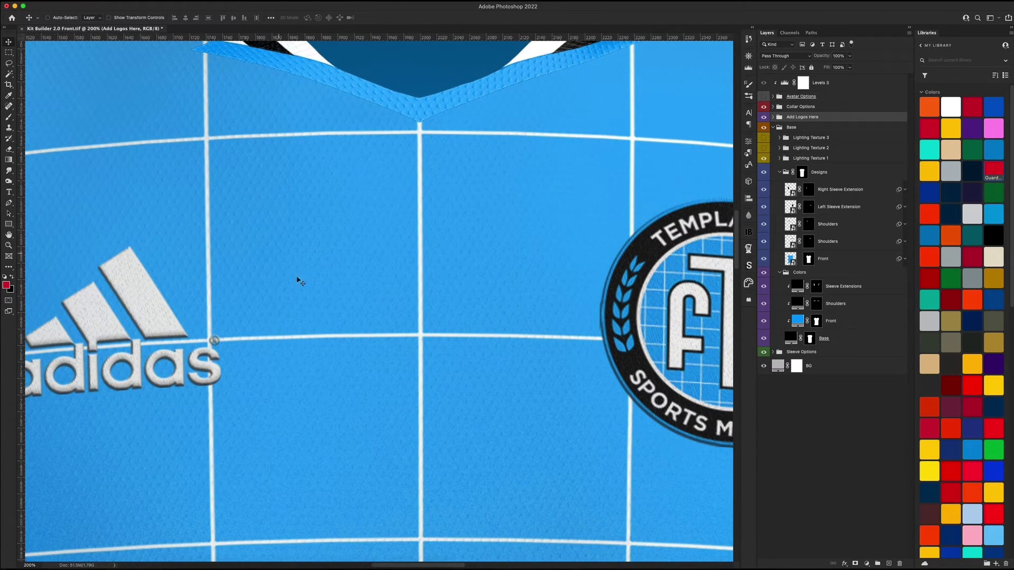
- Preview Lighting Textures 2 and 3 of the Base group in place of Lighting Texture 1, examining Texture 3 on the chest and full jersey
left_click(764, 148)
left_click(763, 158)
left_click(764, 148)
left_click(764, 138)
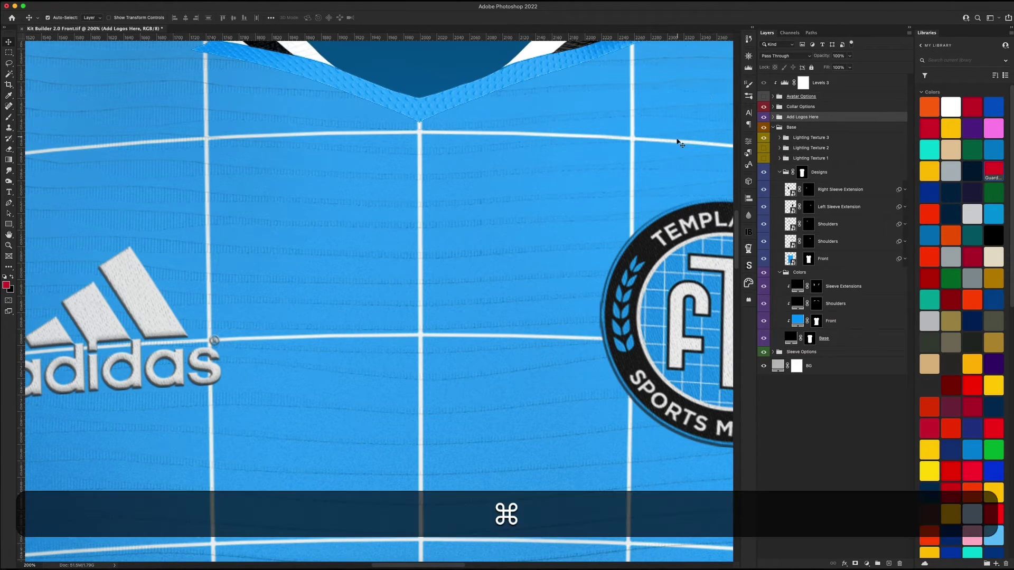
key("super+0")
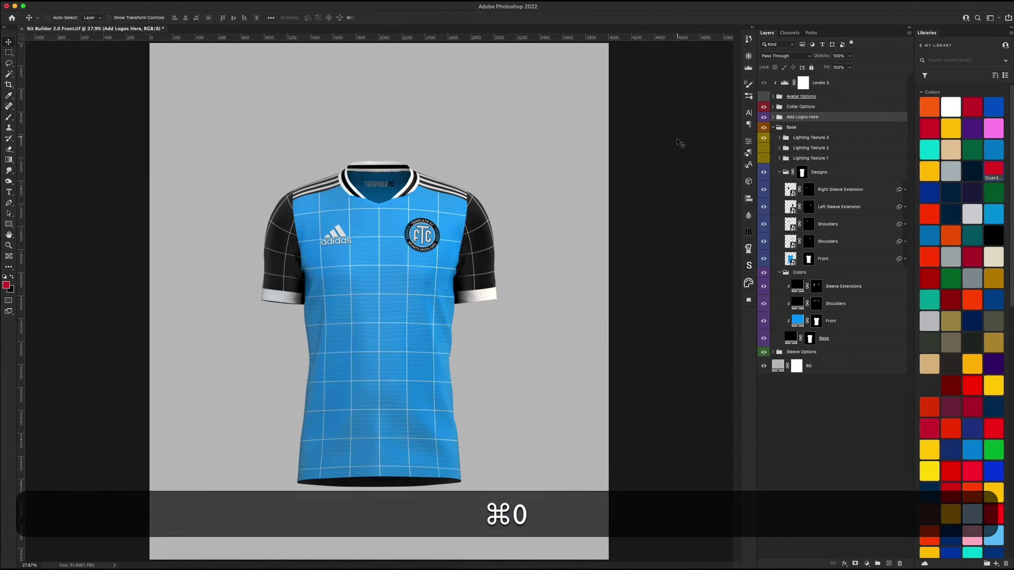
key("super+equal")
key("super+equal")
key("super+equal")
key("super+equal")
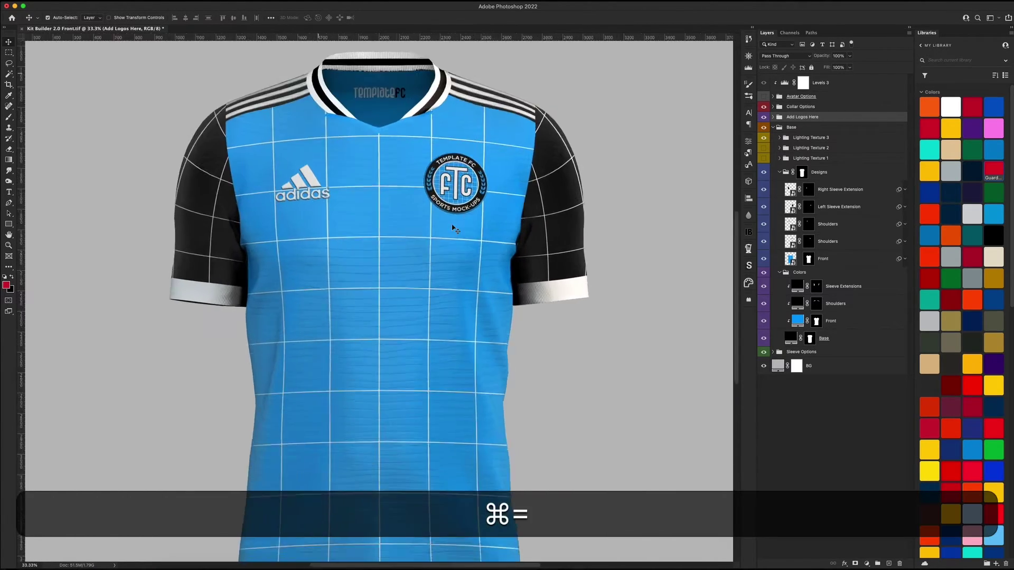
scroll(453, 294, "up", 4)
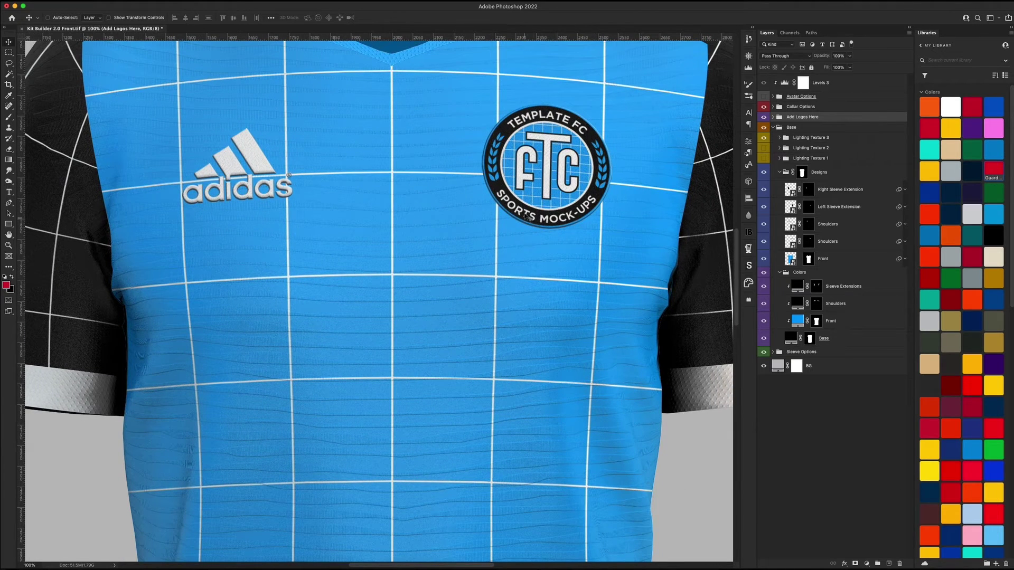
key("super")
key("super+0")
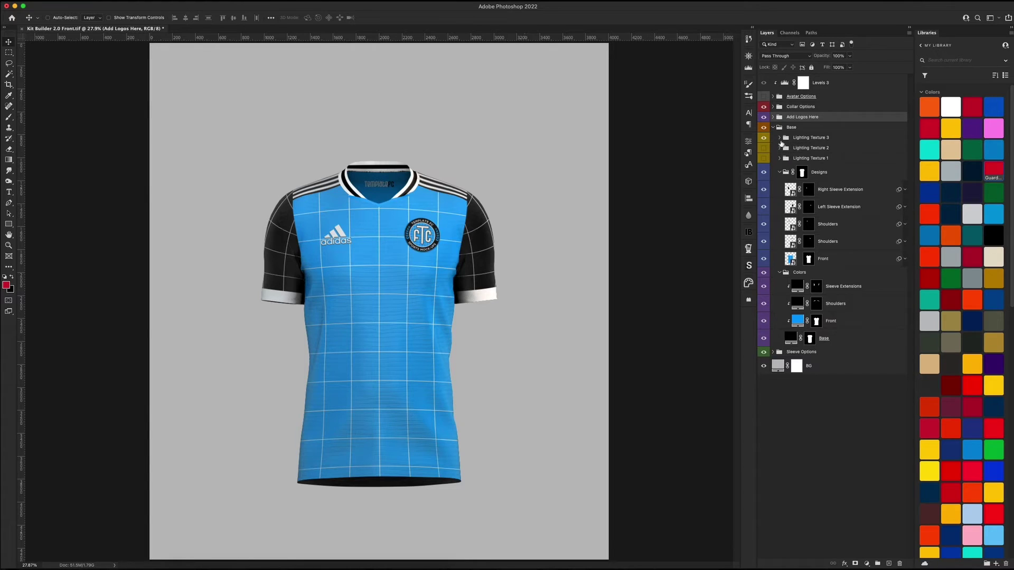
- Show Lighting Texture 2 in the Base group and hide Lighting Texture 3
left_click(764, 148)
left_click(764, 150)
left_click(763, 150)
left_click(763, 153)
left_click(762, 152)
- Expand Sleeve Options and its Short Sleeve group, preview the sleeve lighting textures, and collapse both groups again
left_click(774, 352)
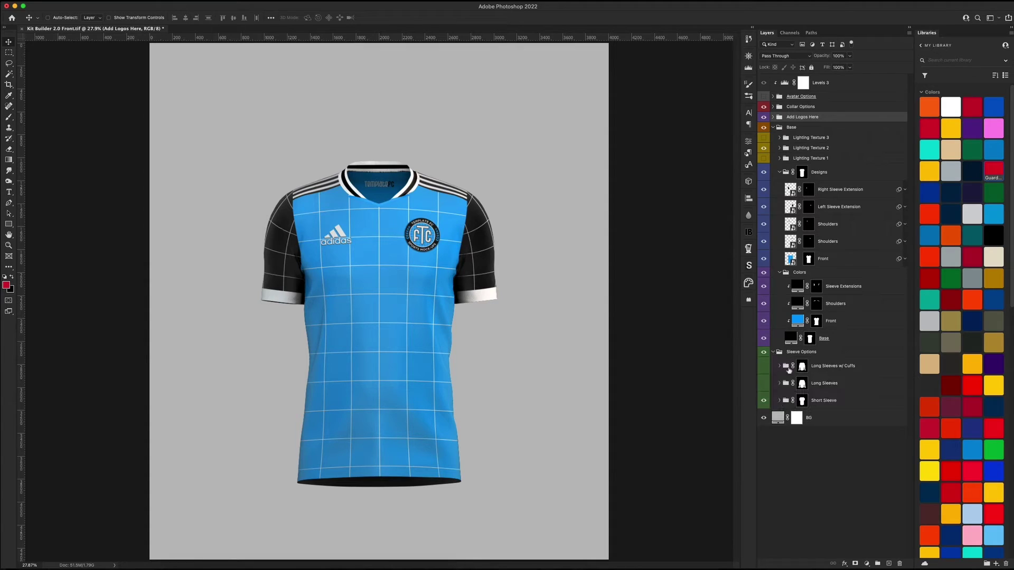
left_click(780, 400)
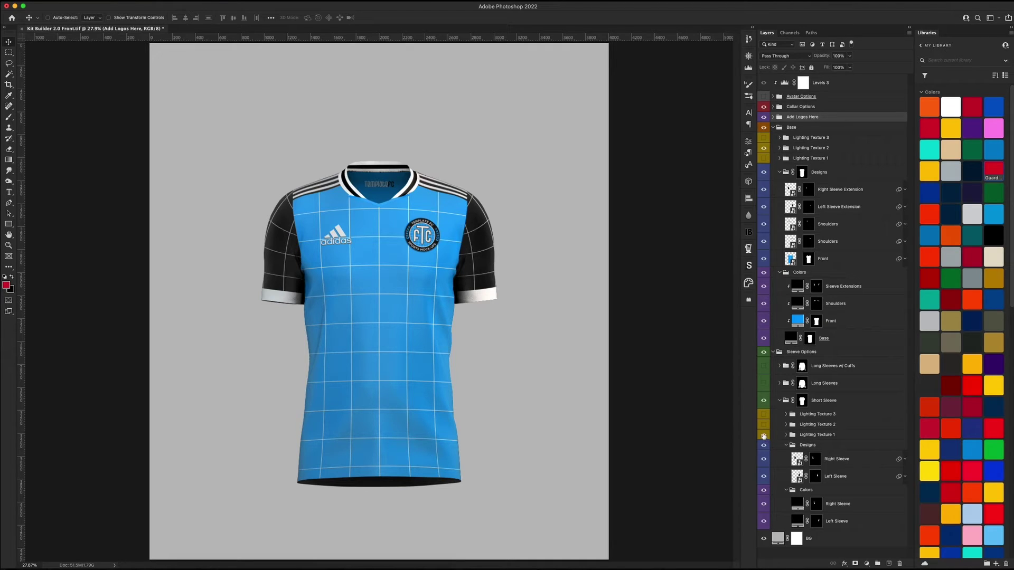
left_click(763, 414)
left_click(764, 414)
left_click(764, 435)
left_click(779, 402)
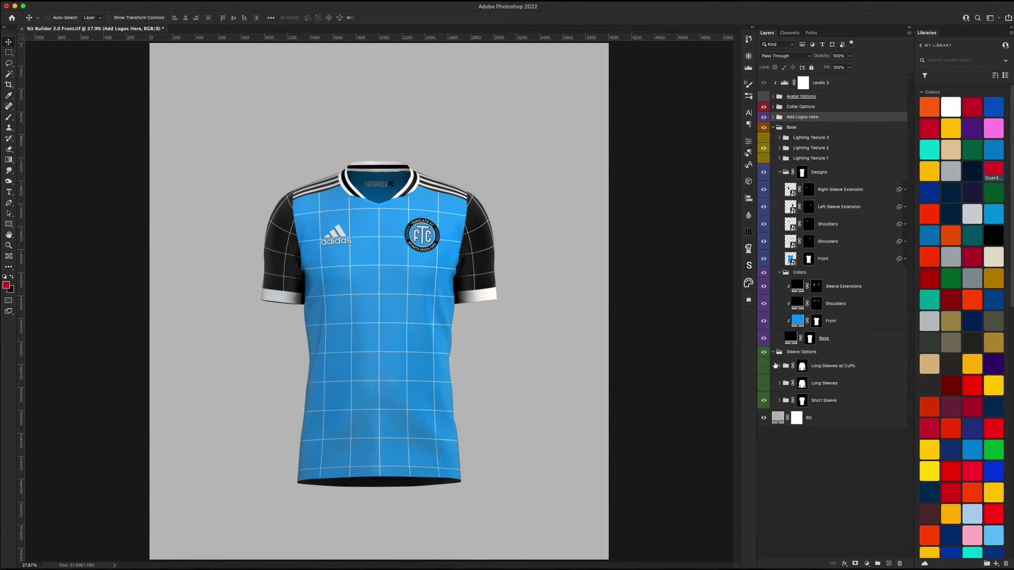
left_click(774, 352)
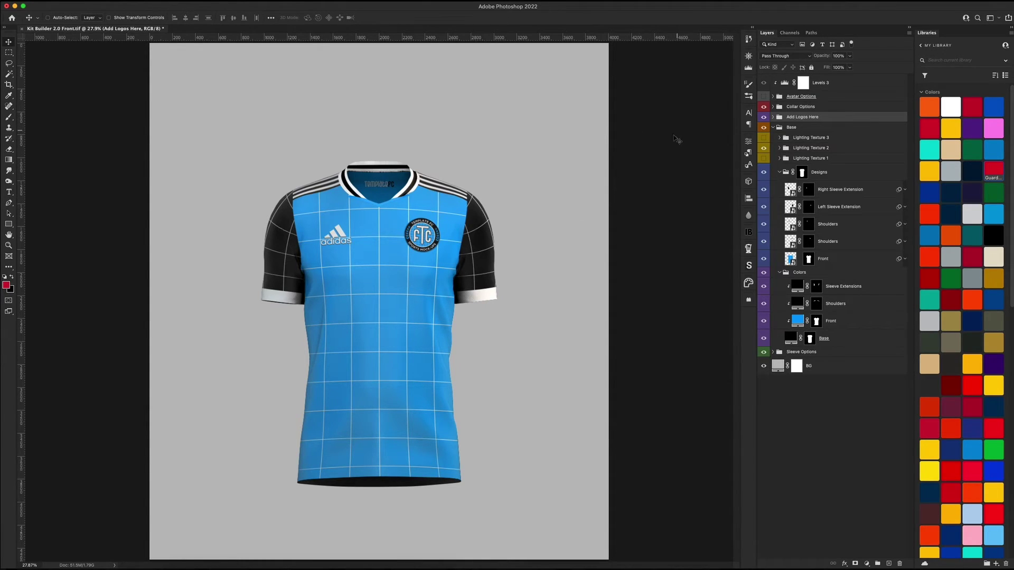
- Replace Lighting Texture 2 with Lighting Texture 1 in the Base group and preview the jersey with the Designs group hidden
left_click(763, 148)
left_click(763, 158)
key("super+equal")
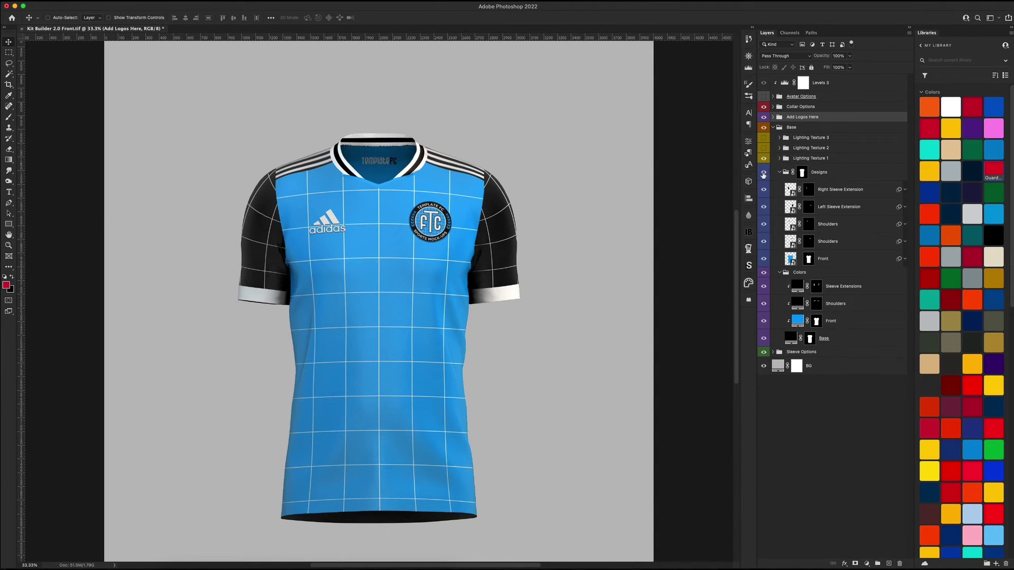
left_click(764, 173)
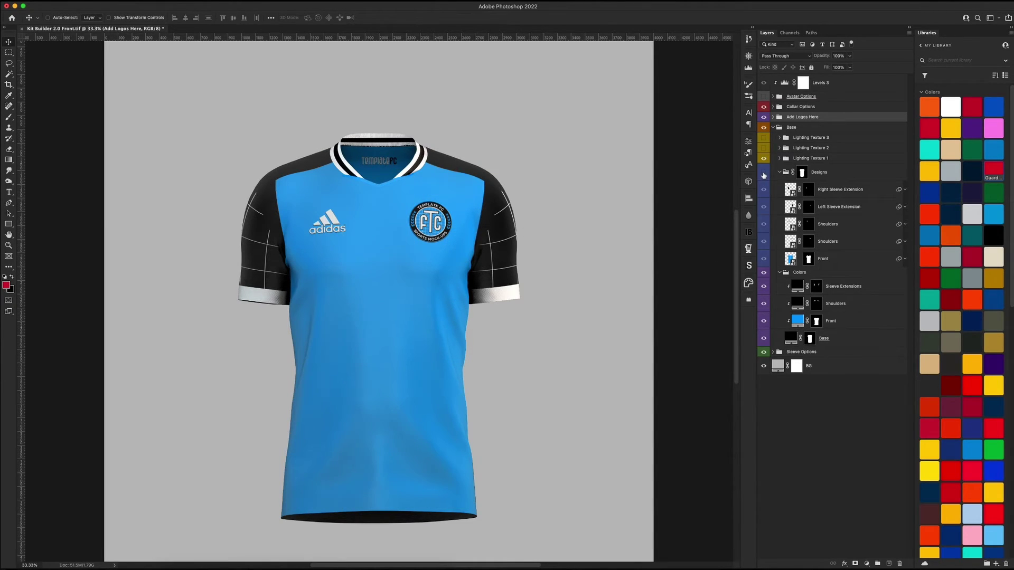
left_click(764, 174)
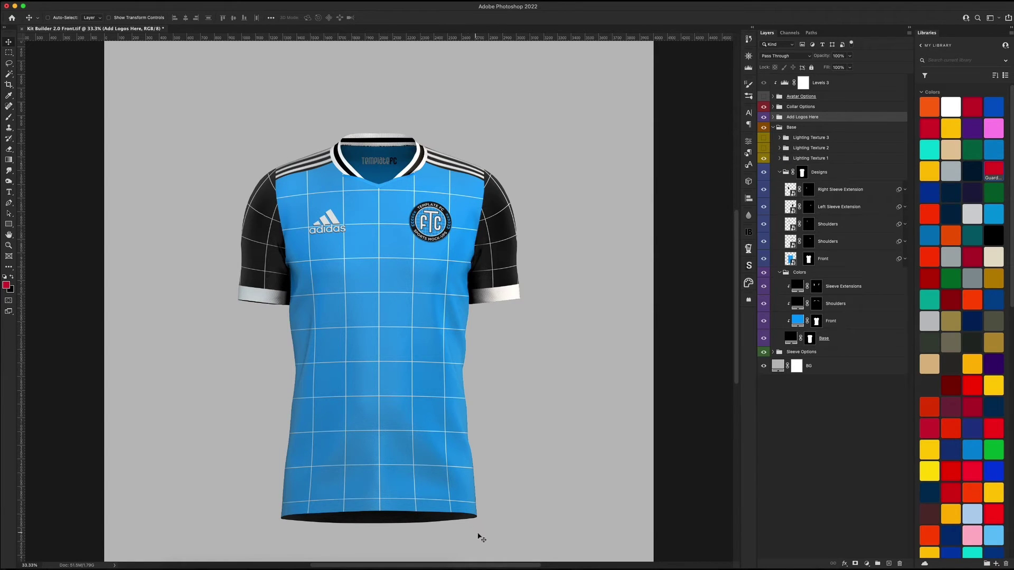
- Outline the jersey's torso with a rectangular selection and compare the body with the Right and Left Sleeve Extension designs hidden and shown
left_click(9, 52)
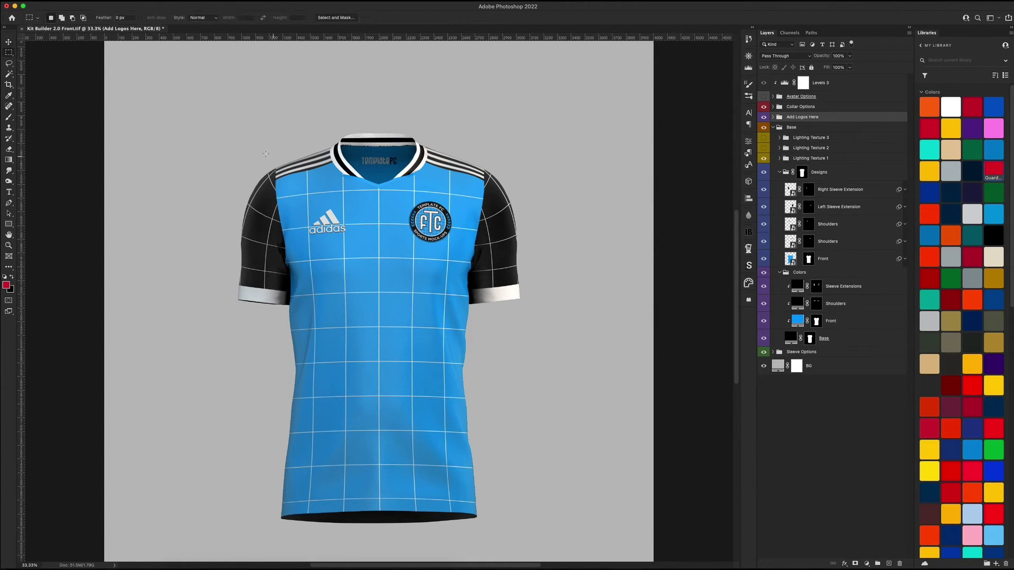
left_click_drag(274, 137, 486, 522)
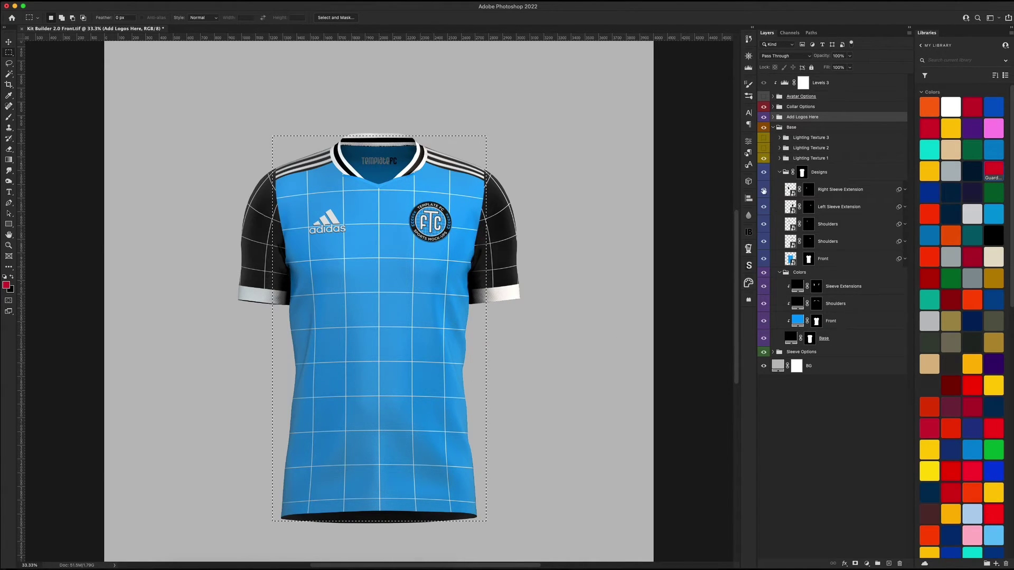
left_click(763, 206)
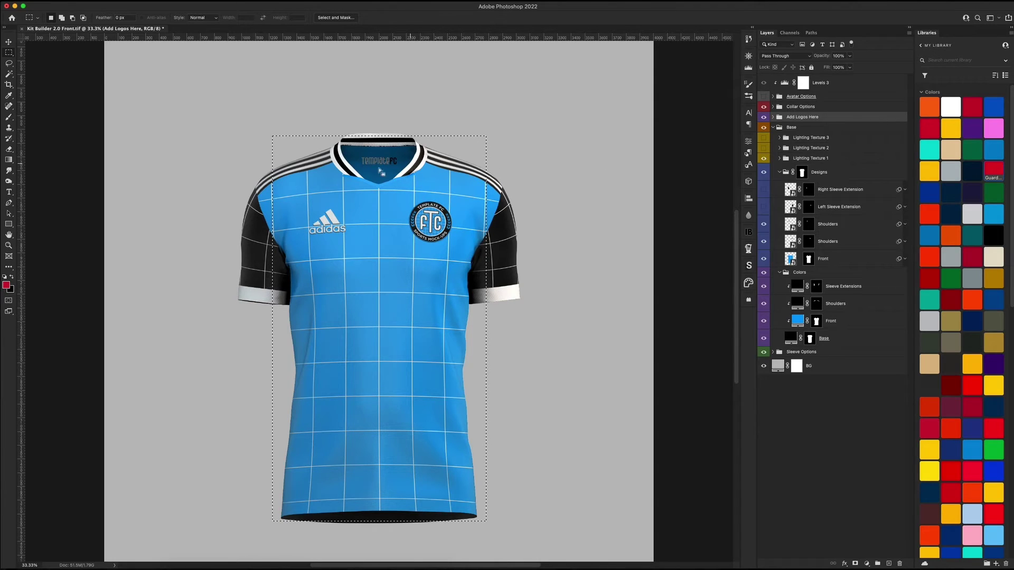
key("super+d")
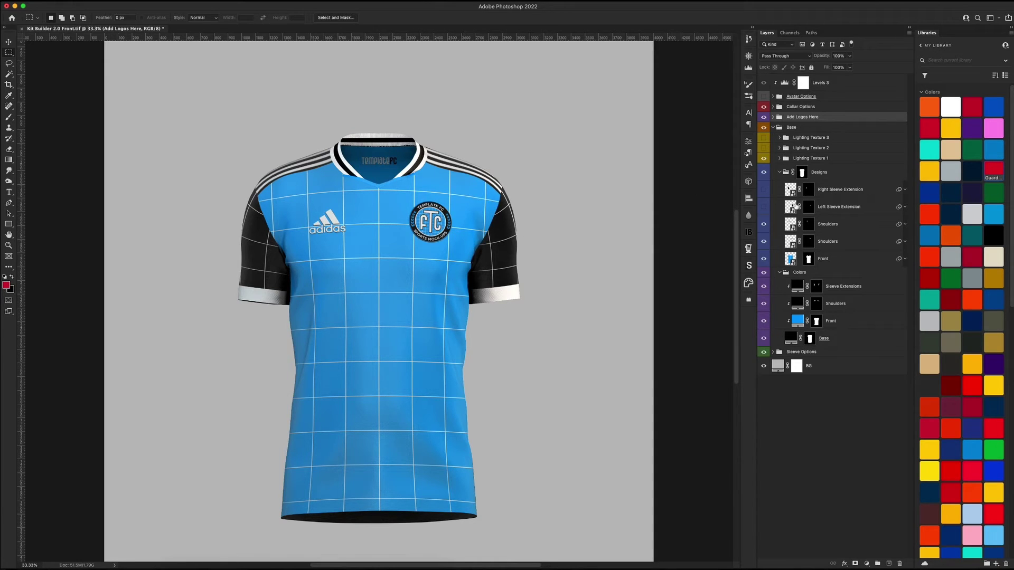
left_click(764, 208)
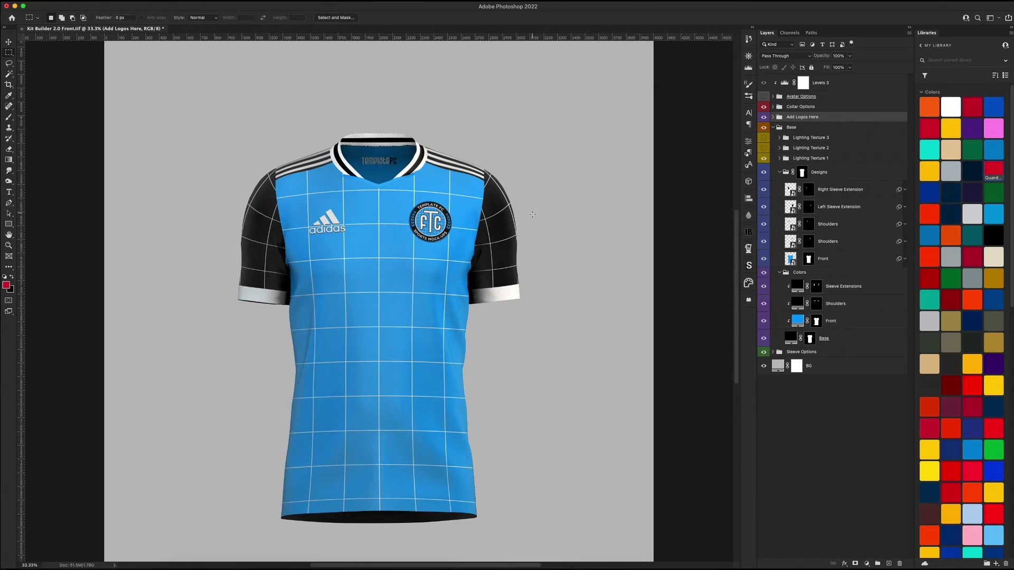
- Hide the Right and Left Sleeve Extension design layers, and toggle the two Shoulders design layers to preview the shoulder stripes
left_click(764, 189)
left_click(764, 207)
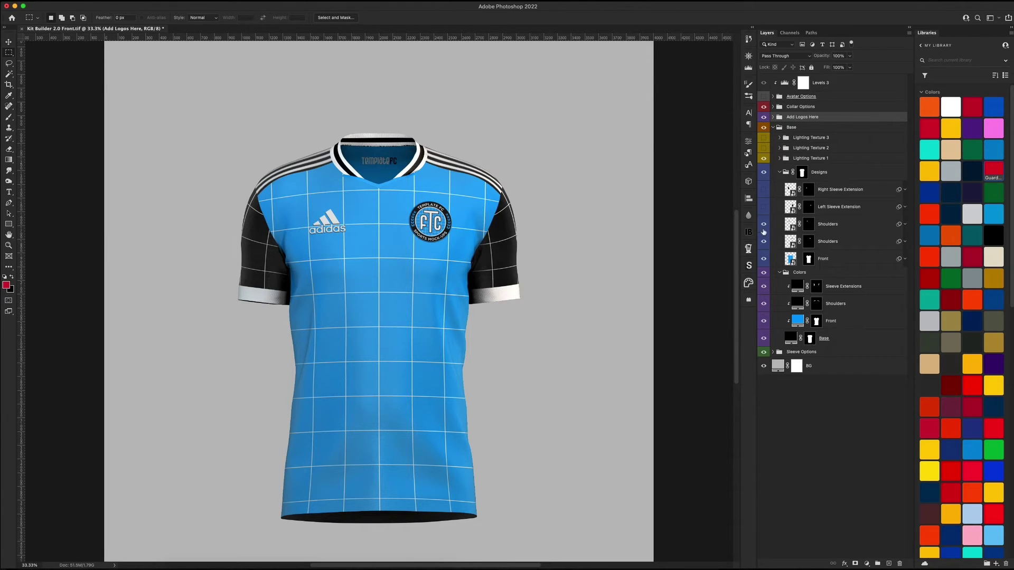
left_click_drag(762, 225, 764, 241)
left_click(9, 42)
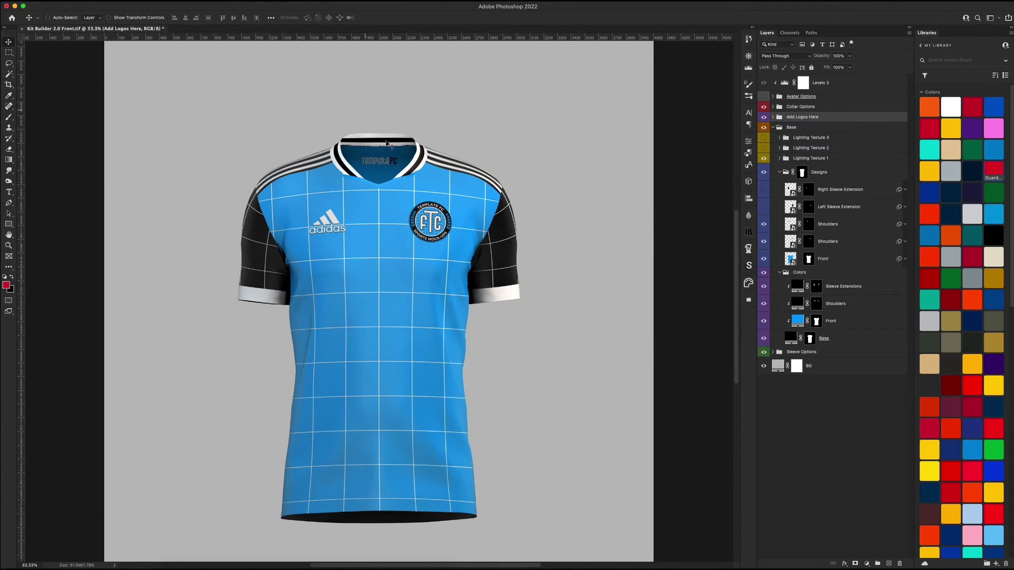
mouse_move(764, 224)
left_mouse_down()
mouse_move(766, 233)
mouse_move(764, 224)
left_mouse_up()
left_click(764, 242)
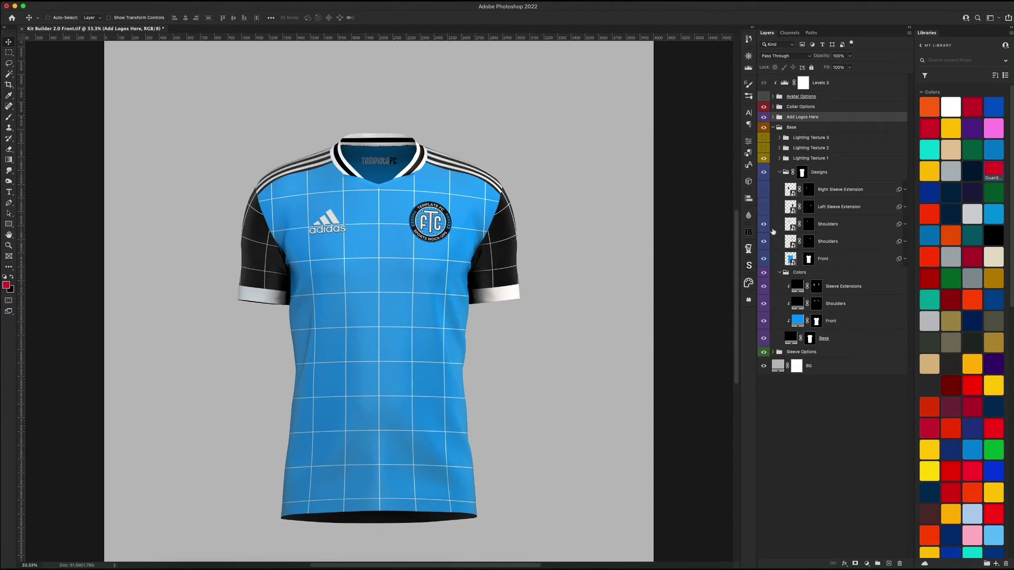
- Open the Shoulders smart object, recolor the Adidas Stripes layer with the dark red library color, and save Shoulders.psb
double_click(800, 230)
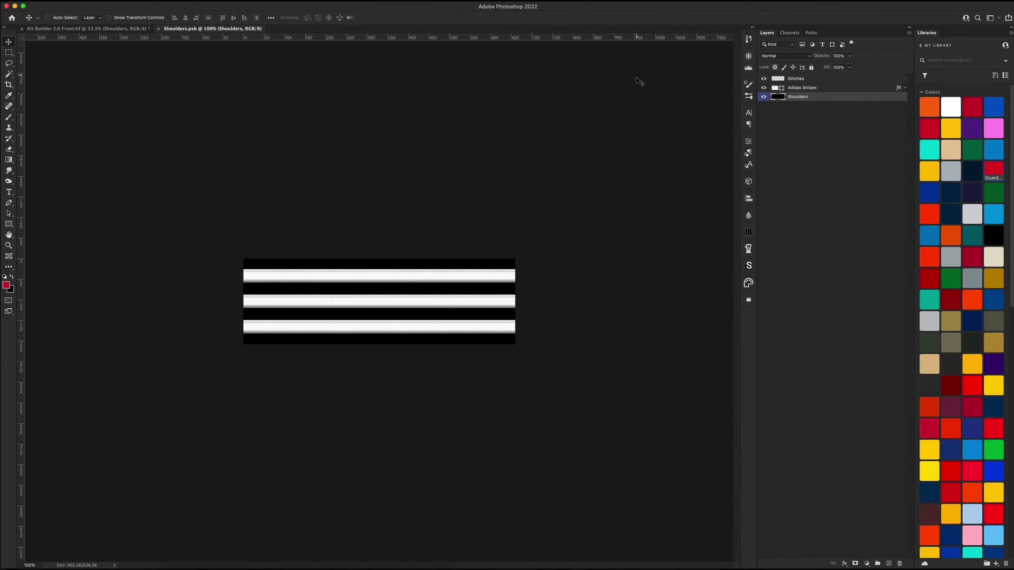
left_click(795, 89)
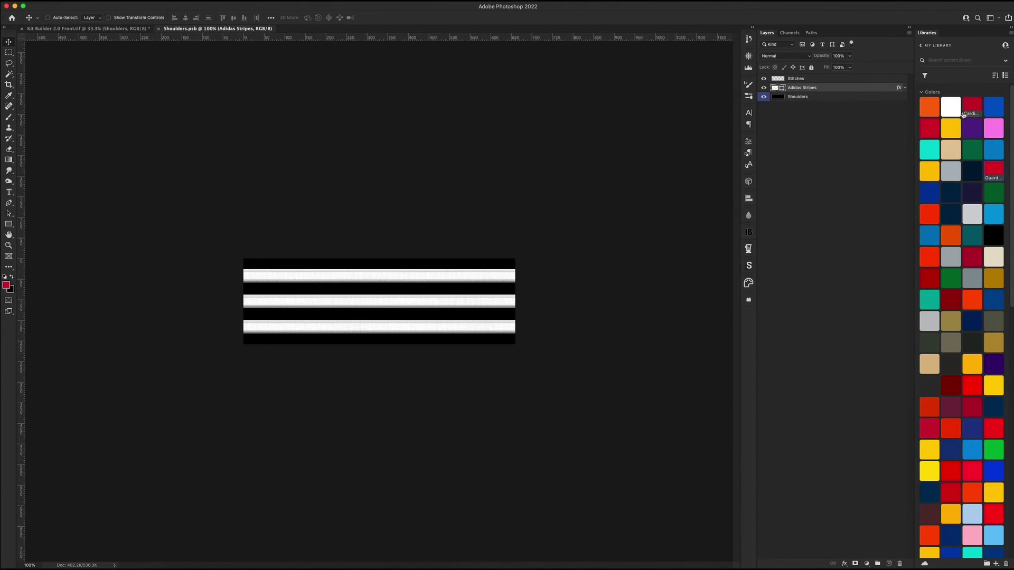
left_click_drag(972, 107, 469, 121)
key("super+s")
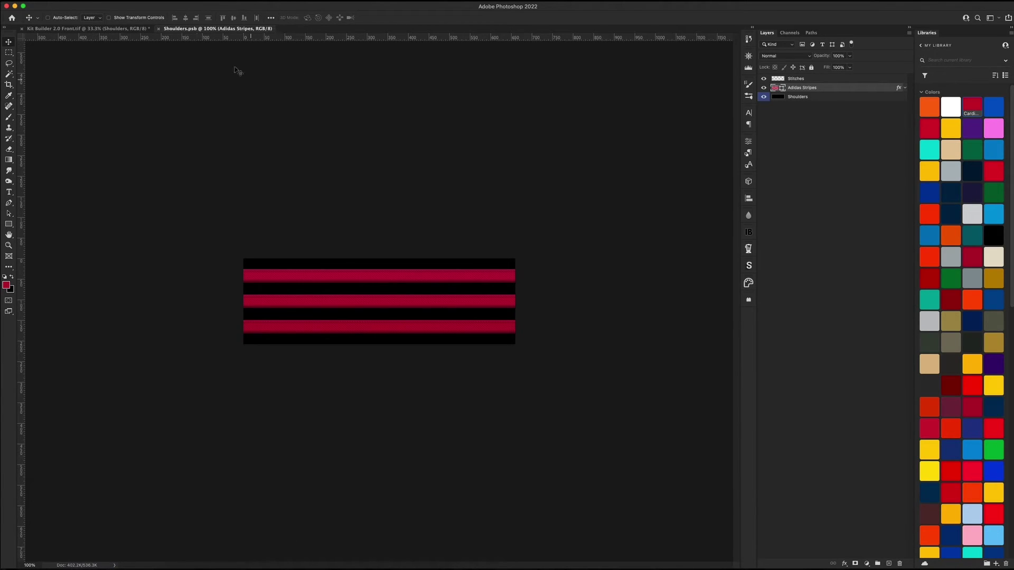
- In the jersey document, create a new smart object via copy from the upper Shoulders layer and hide the original
left_click(115, 29)
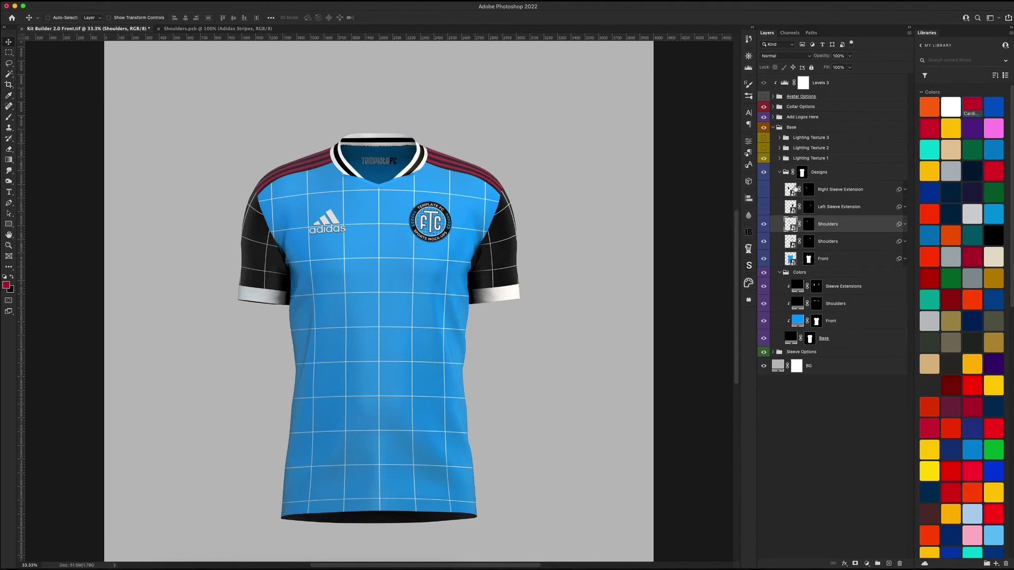
right_click(825, 228)
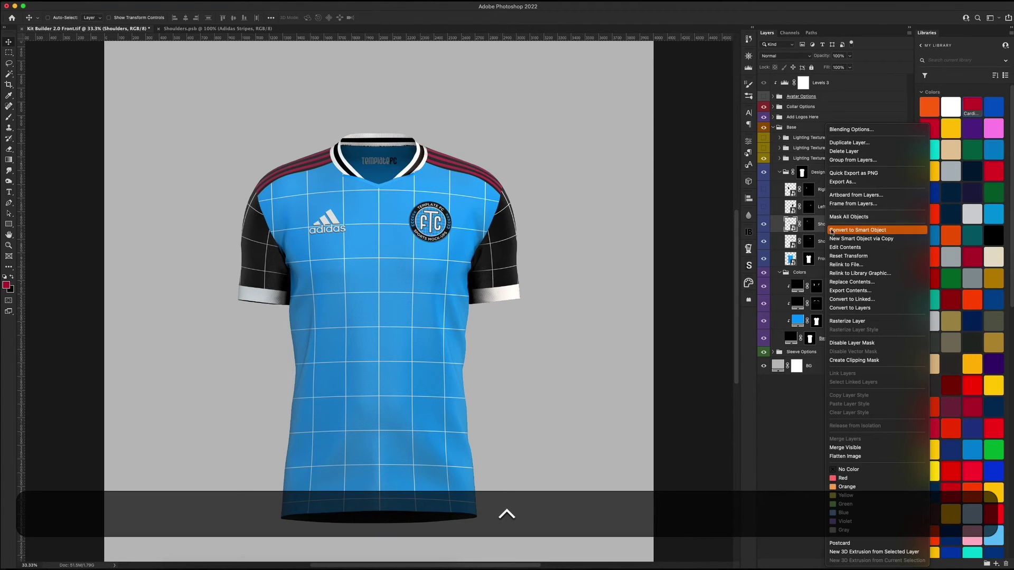
left_click(884, 241)
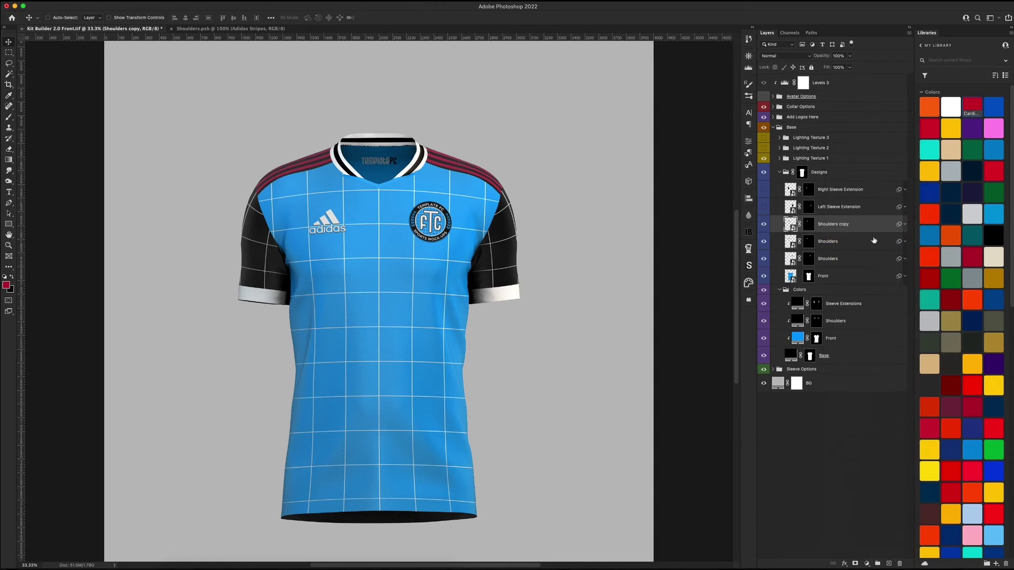
left_click(765, 243)
- Open the copied shoulder smart object, recolor its Adidas Stripes layer white (ffffff), save it, and return to the jersey document
double_click(788, 229)
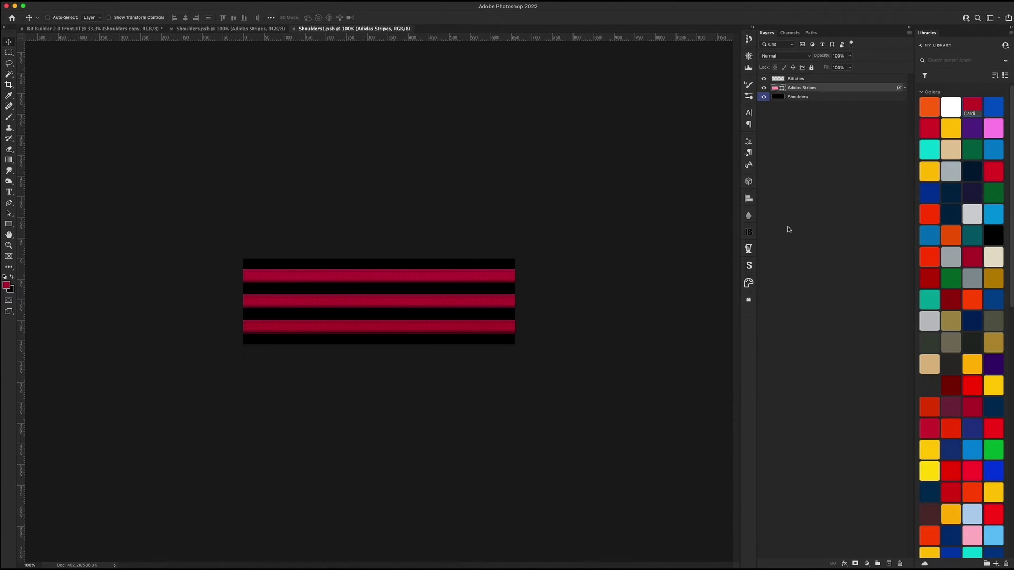
double_click(780, 91)
left_click_drag(687, 334, 652, 303)
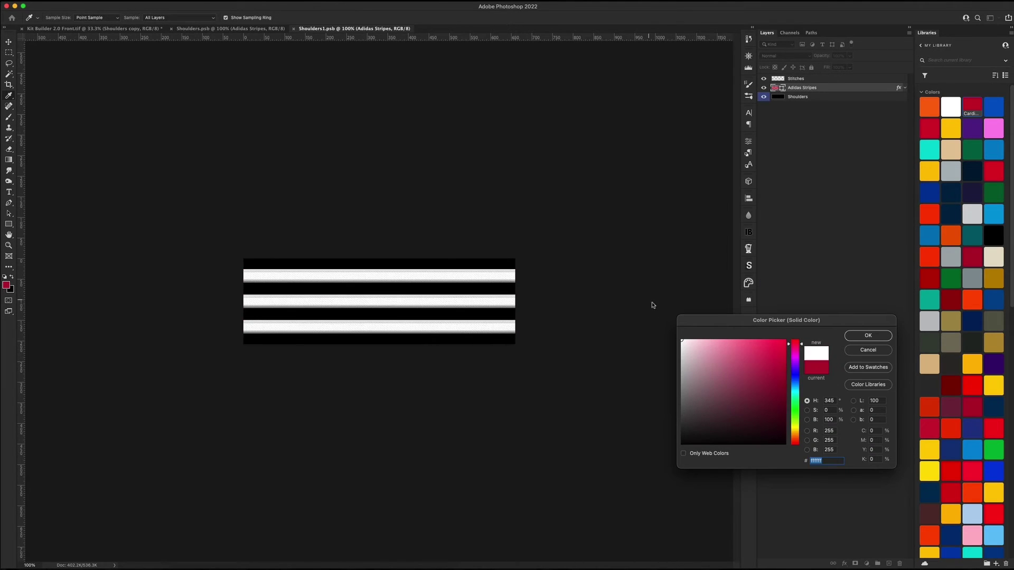
left_click(874, 338)
key("super+s")
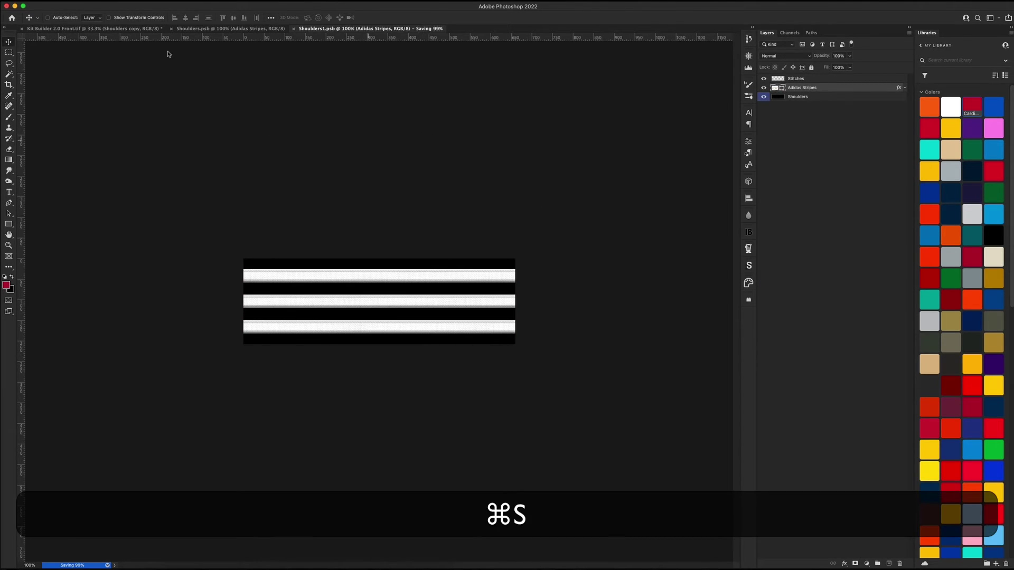
left_click(95, 30)
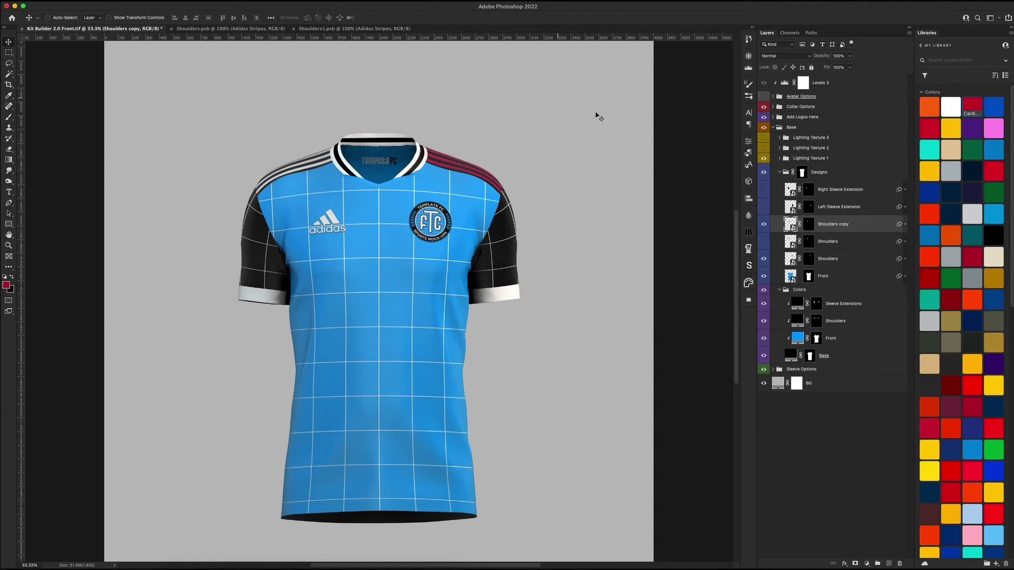
- Delete the copied shoulder smart object layer and show the original Shoulders layer again
left_click(763, 224)
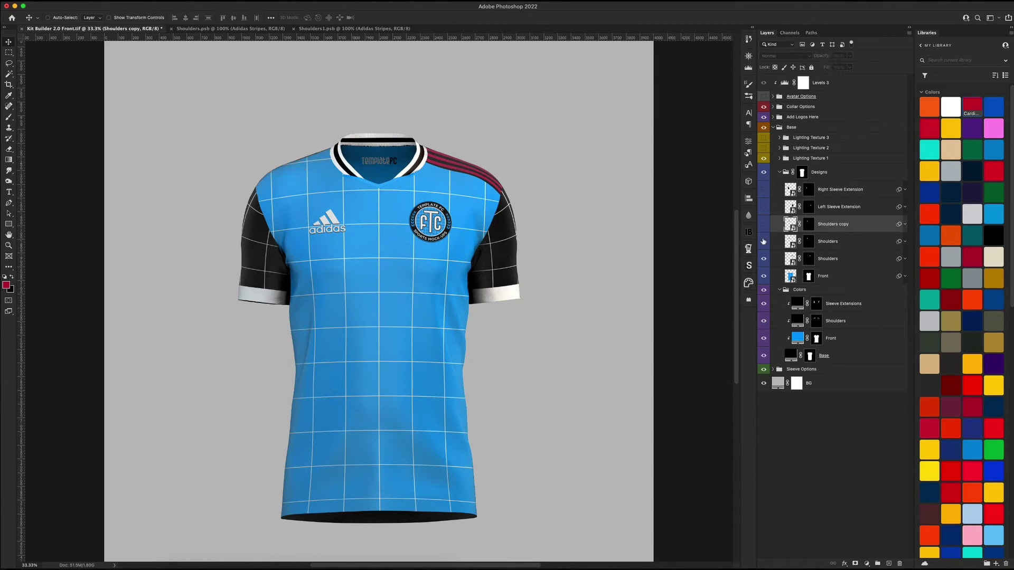
left_click(764, 241)
key("BackSpace")
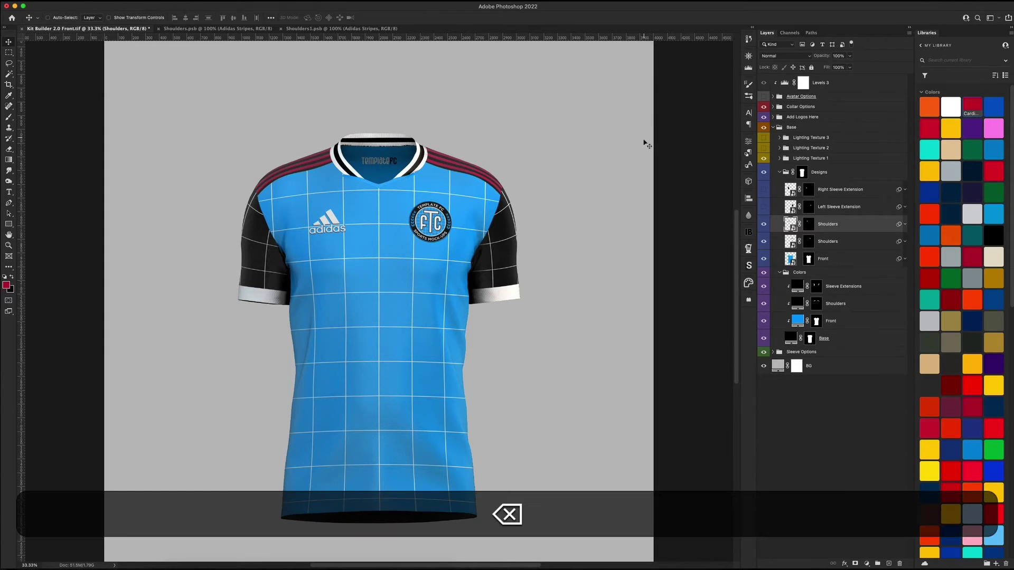
- Show the Left and Right Sleeve Extension designs, and toggle the Front design to compare the torso without its grid
left_click(764, 208)
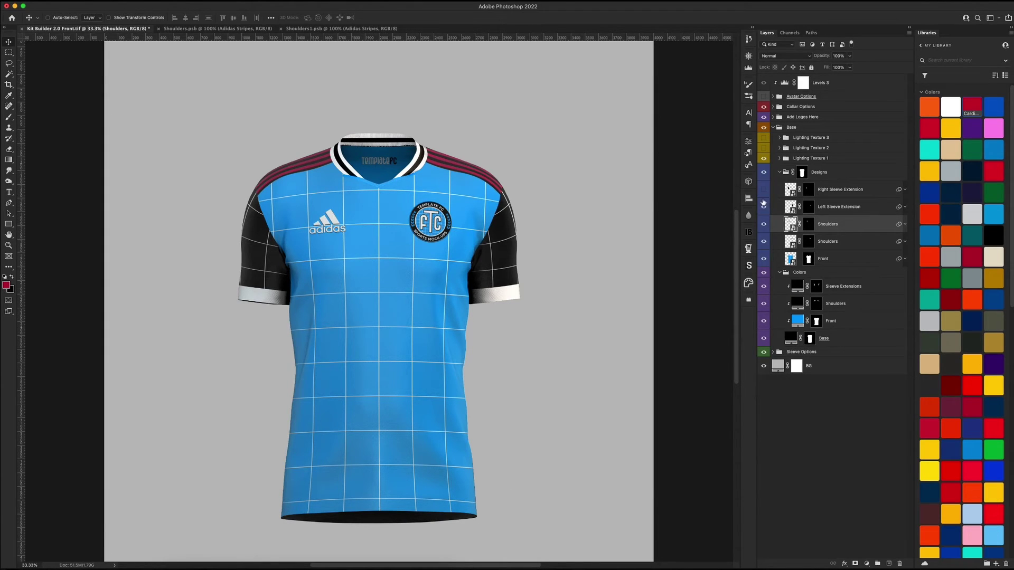
left_click(763, 196)
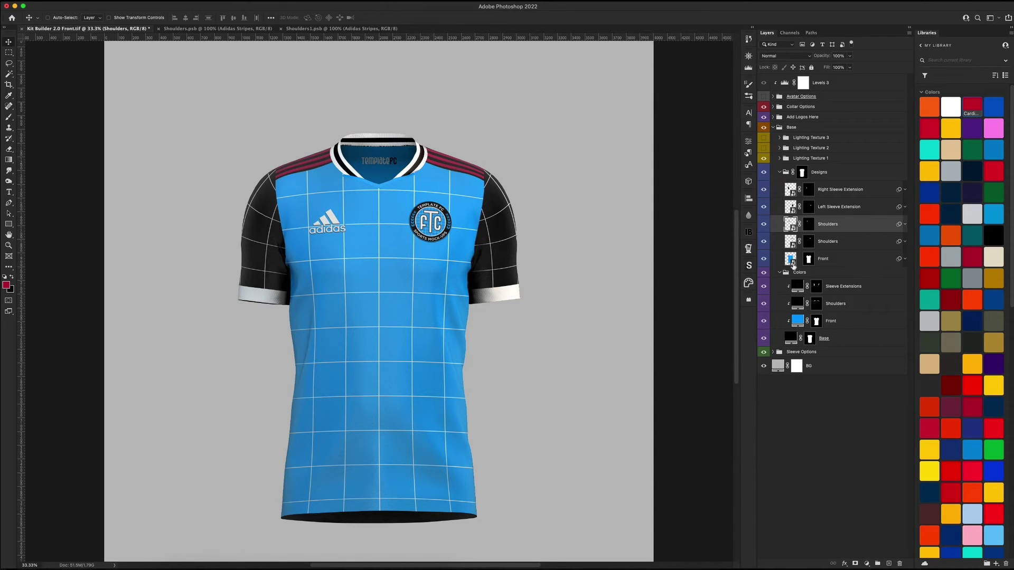
left_click(763, 260)
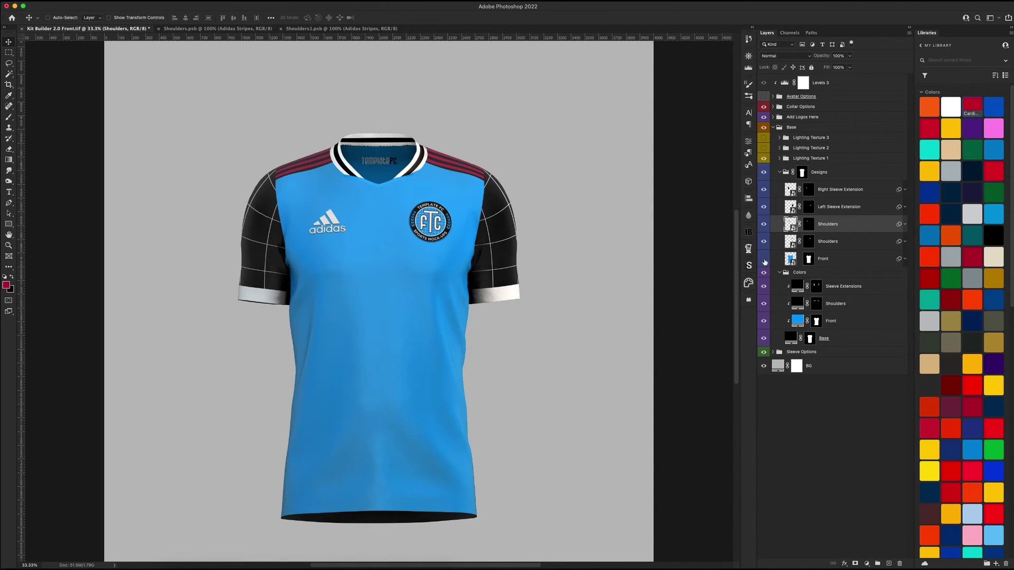
left_click(763, 261)
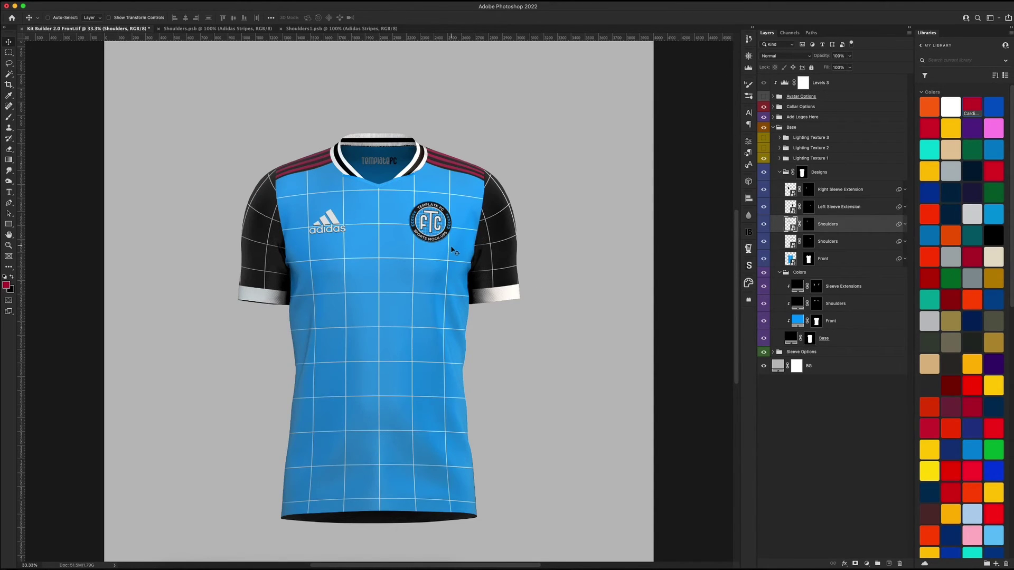
- Open the Front design smart object and hide the Layer 1 grid pattern
double_click(799, 259)
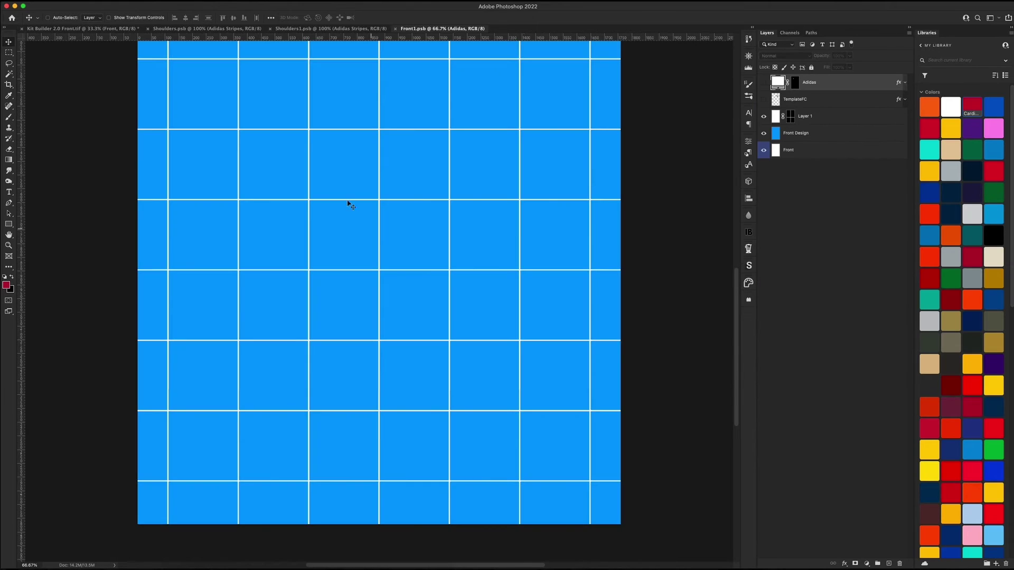
key("super+0")
key("super+minus")
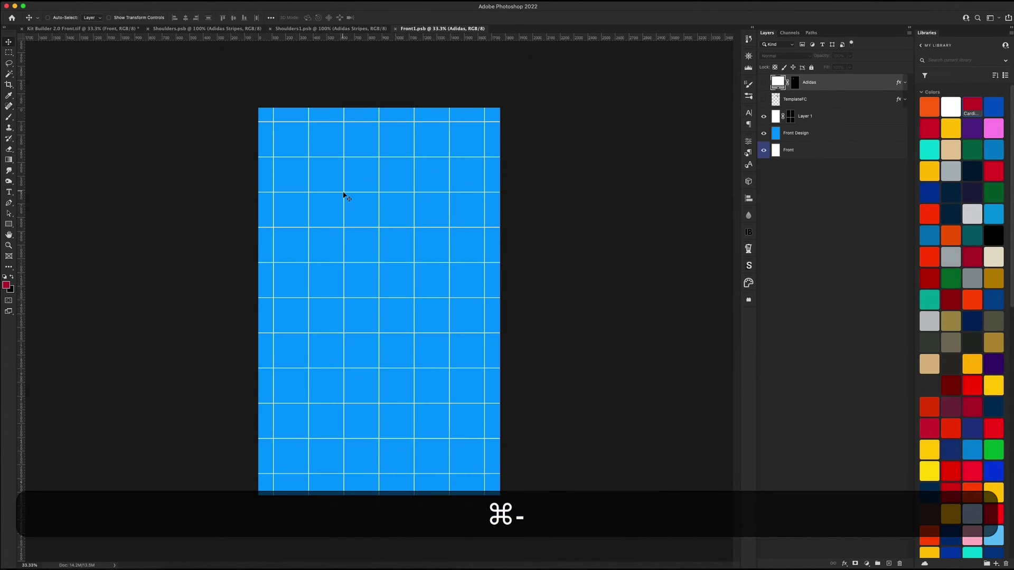
left_click(764, 118)
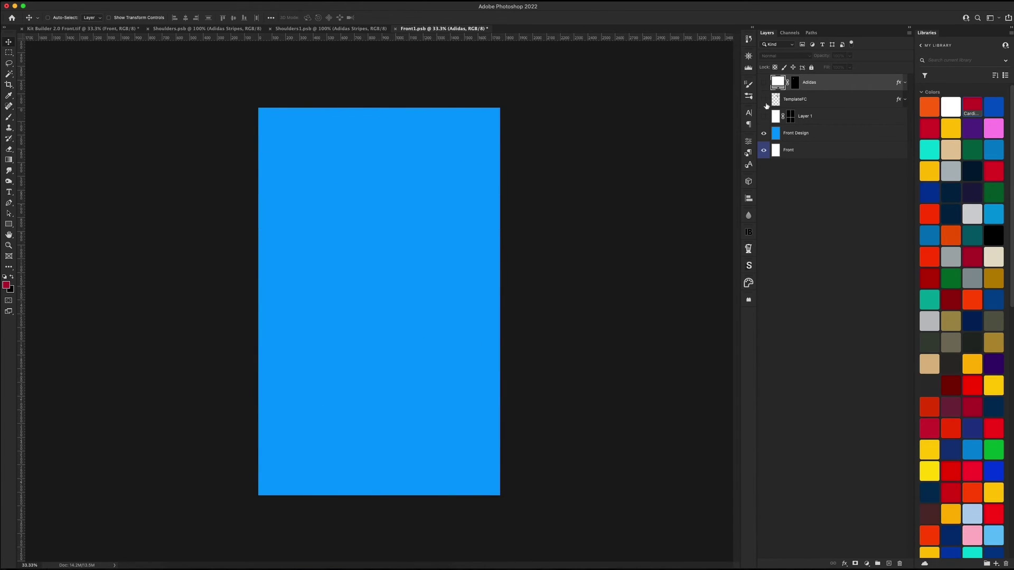
left_click_drag(763, 99, 764, 82)
- Place Adidas Grunge.svg from the Individual Patterns folder above the Front Design layer and enlarge it to cover the canvas width
left_click(792, 133)
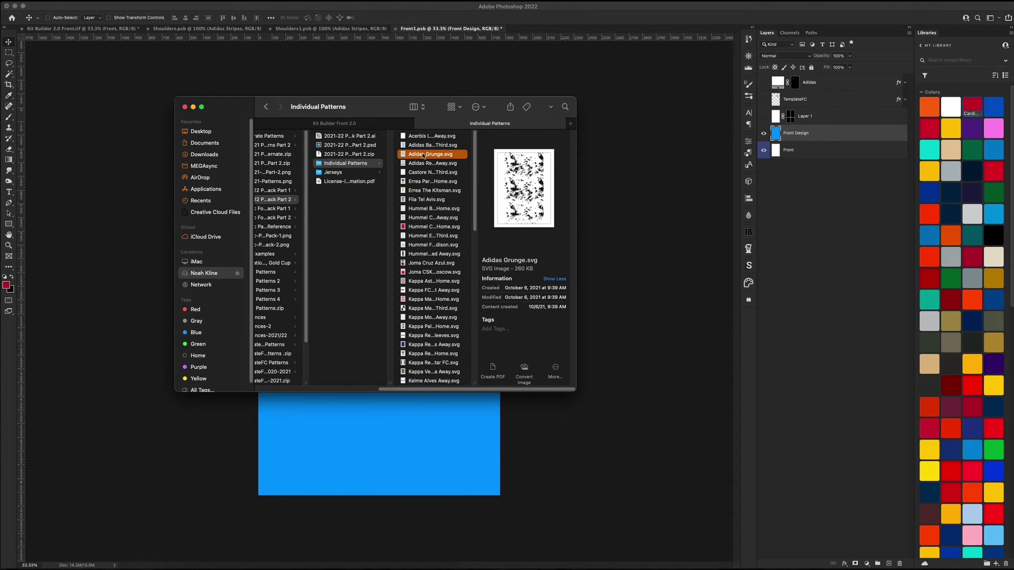
left_click_drag(422, 156, 425, 437)
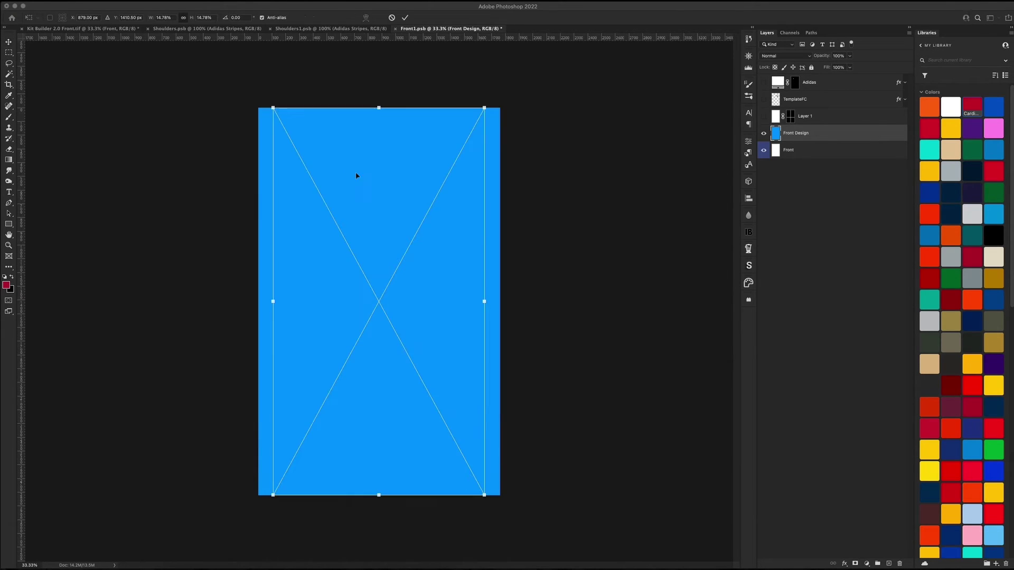
left_click_drag(480, 301, 505, 302)
key("Return")
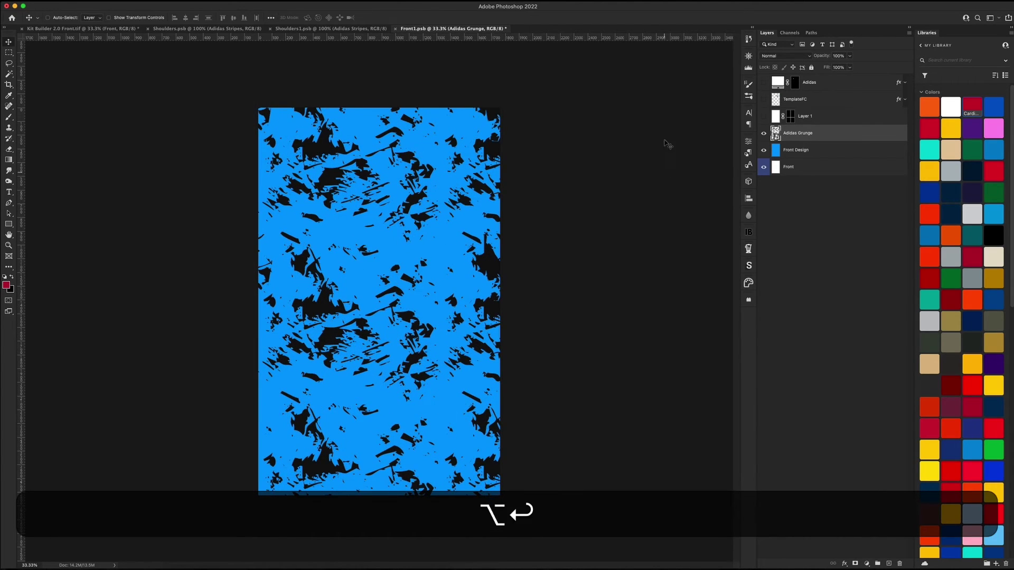
left_click(819, 134, "ctrl")
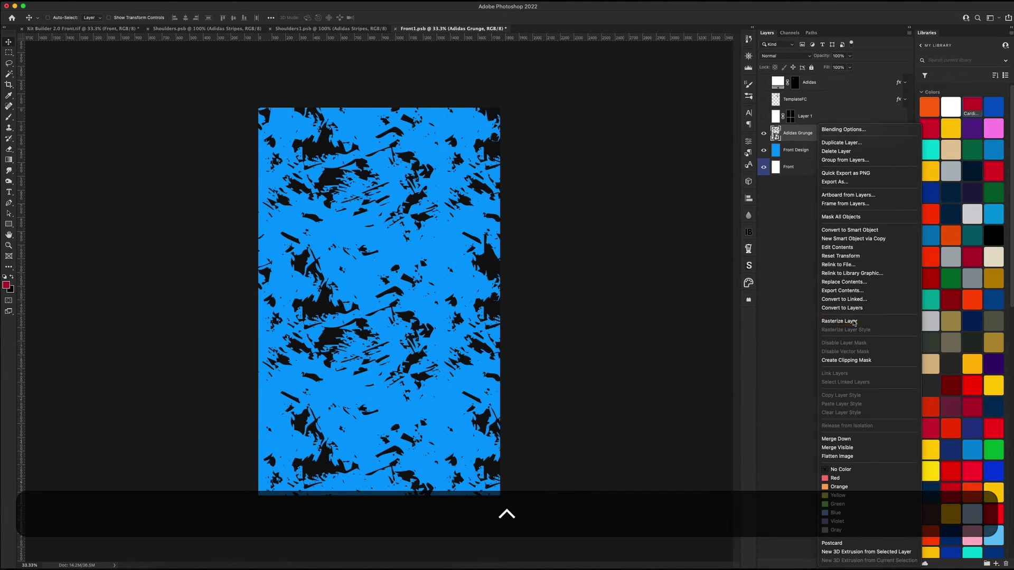
key("Escape")
- Save the Front smart object and view the whole updated jersey in the Kit Builder 2.0 Front document
key("super+s")
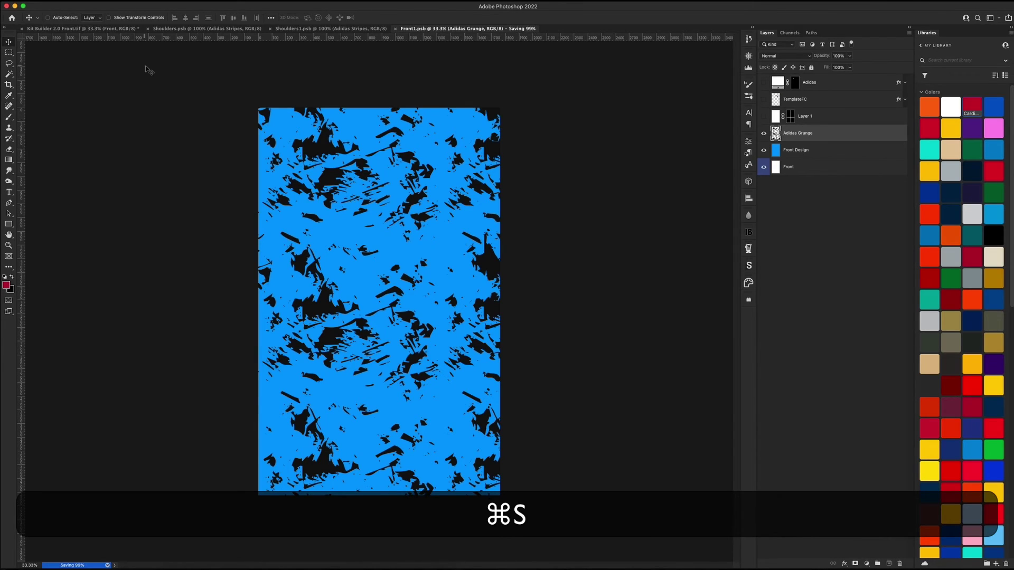
left_click(78, 30)
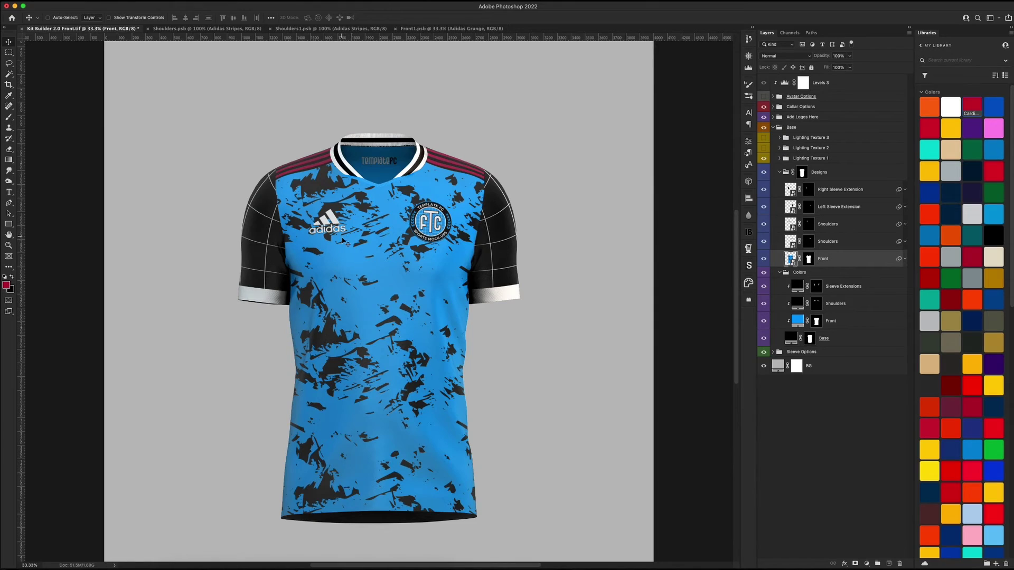
key("super+0")
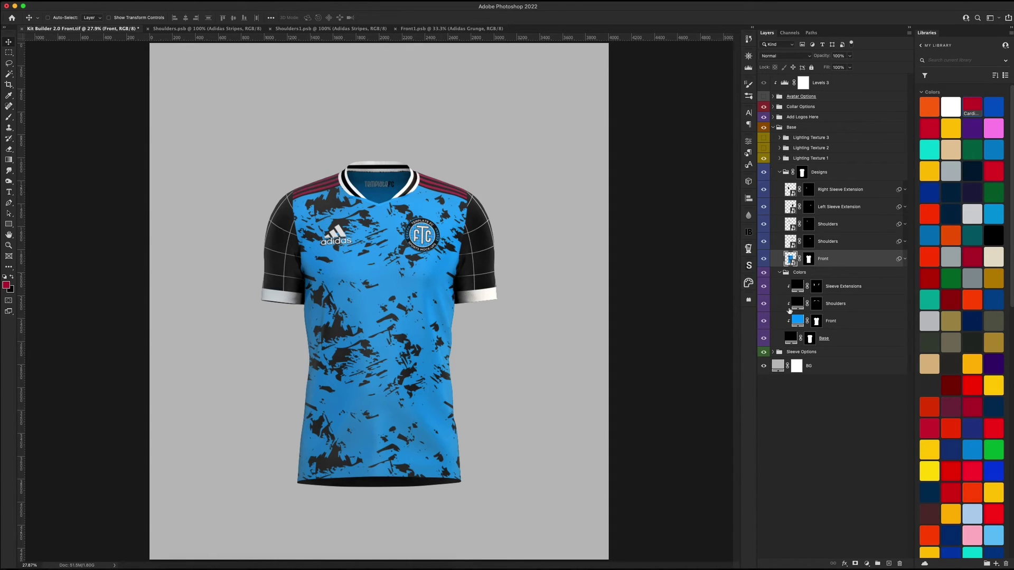
- Open the fill color of the Sleeve Extensions layer in the Colors group and leave it without choosing another color
left_click(797, 287)
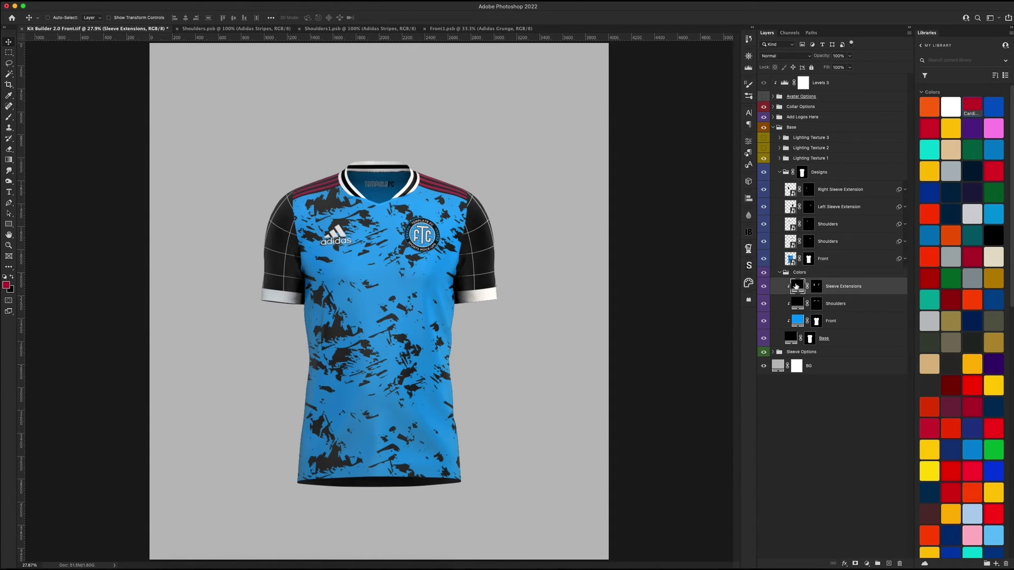
double_click(799, 288)
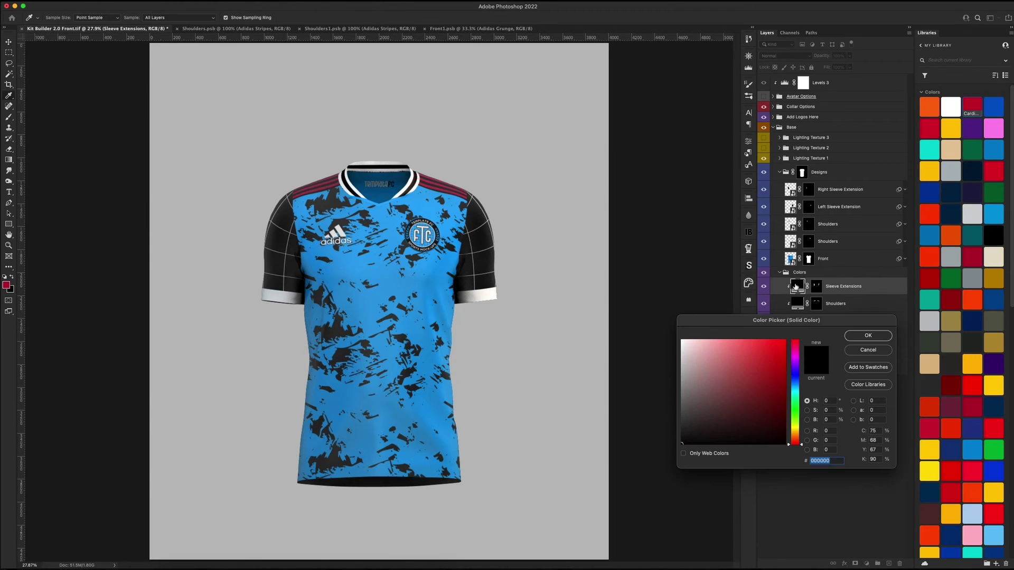
left_click(866, 349)
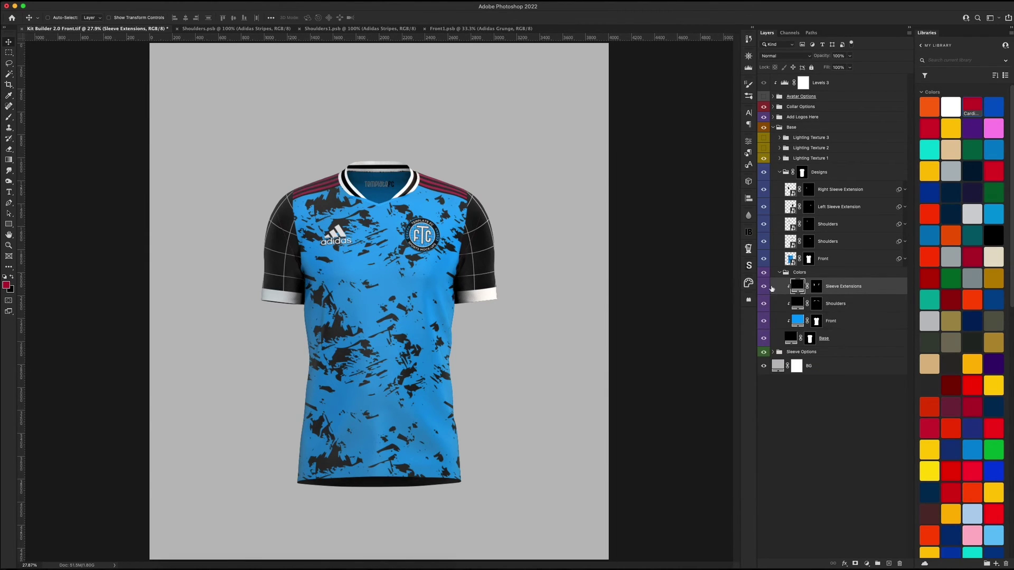
- Collapse the Designs and Base groups and expand the Sleeve Options group
left_click(767, 172)
left_click(767, 173)
left_click(779, 173)
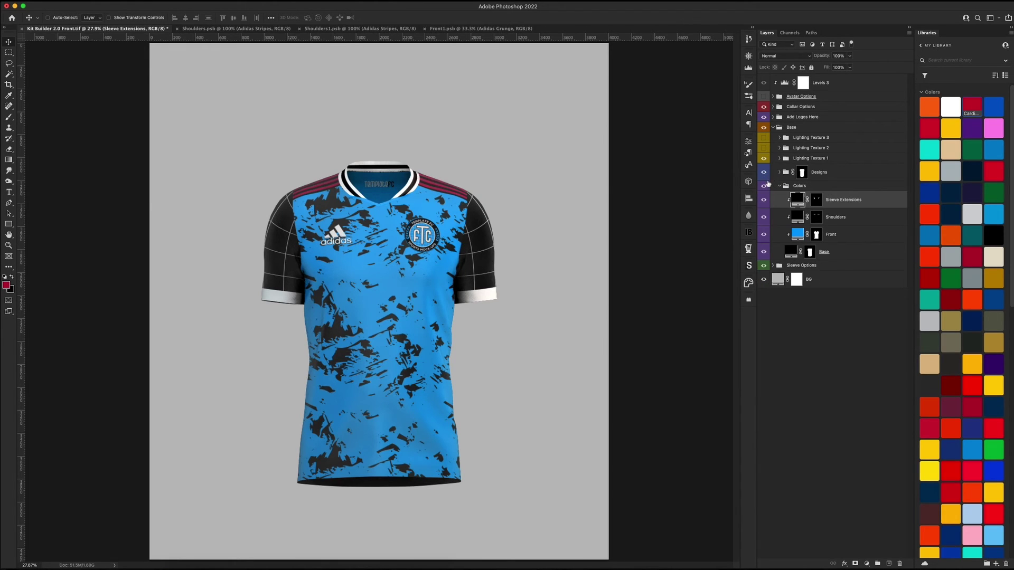
left_click(773, 128)
left_click(773, 138)
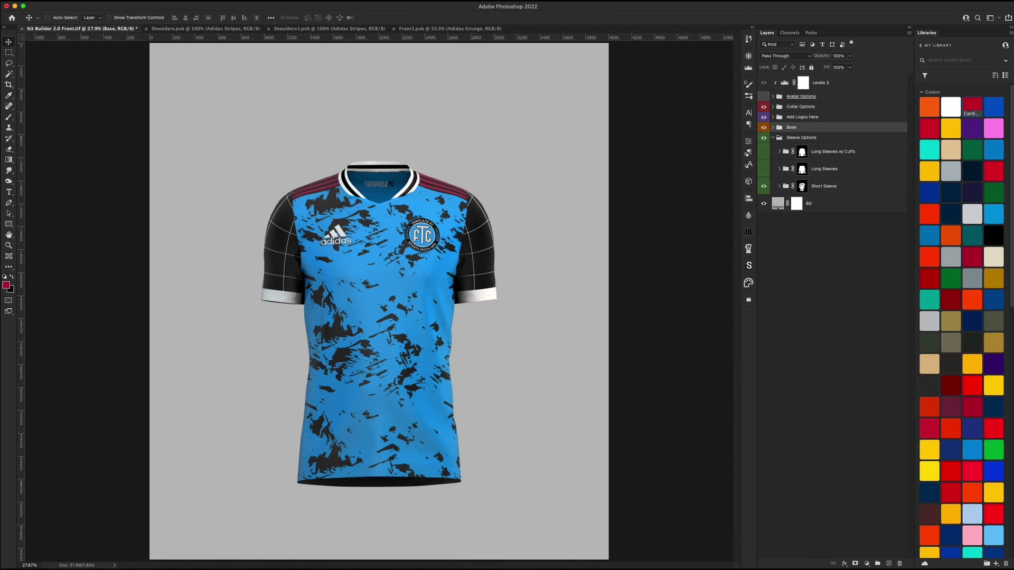
- Hide the Short Sleeve group, preview the Long Sleeves option, and replace it with Long Sleeves w/ Cuffs
left_click(764, 186)
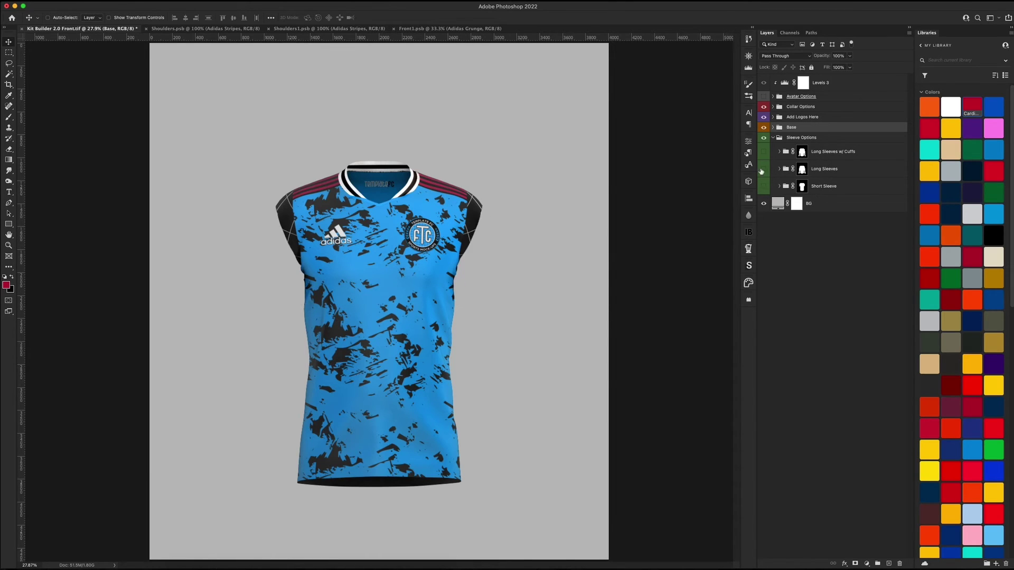
left_click(764, 169)
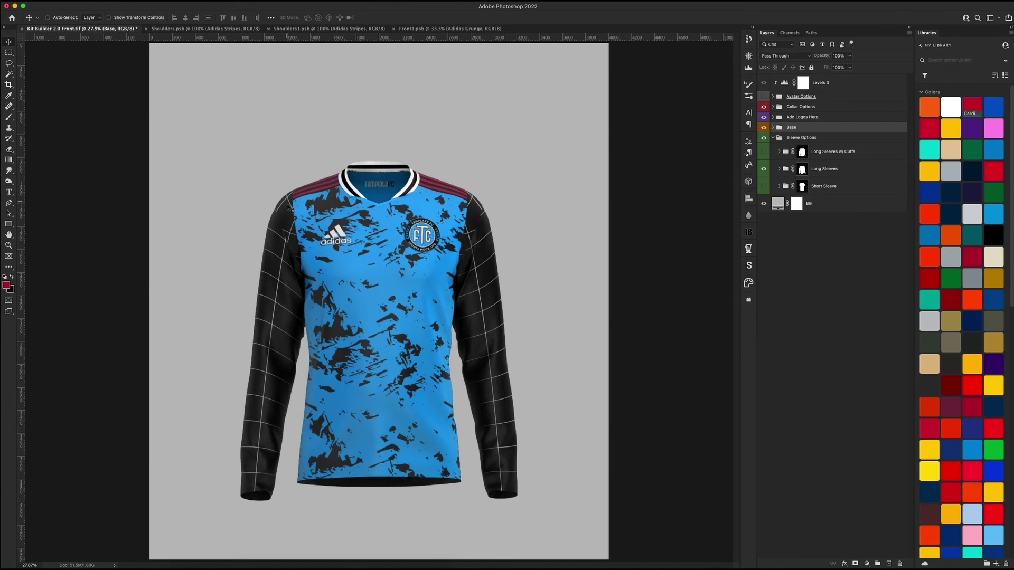
left_click(764, 168)
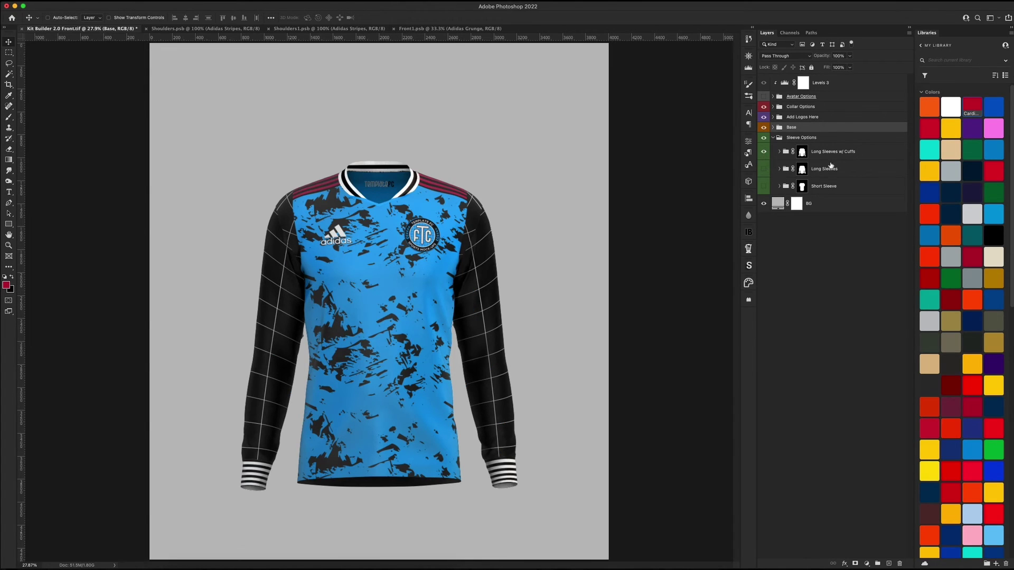
- Compare the layers in both long sleeve groups, and open the Right Sleeve design smart object in Long Sleeves w/ Cuffs
left_click(780, 169)
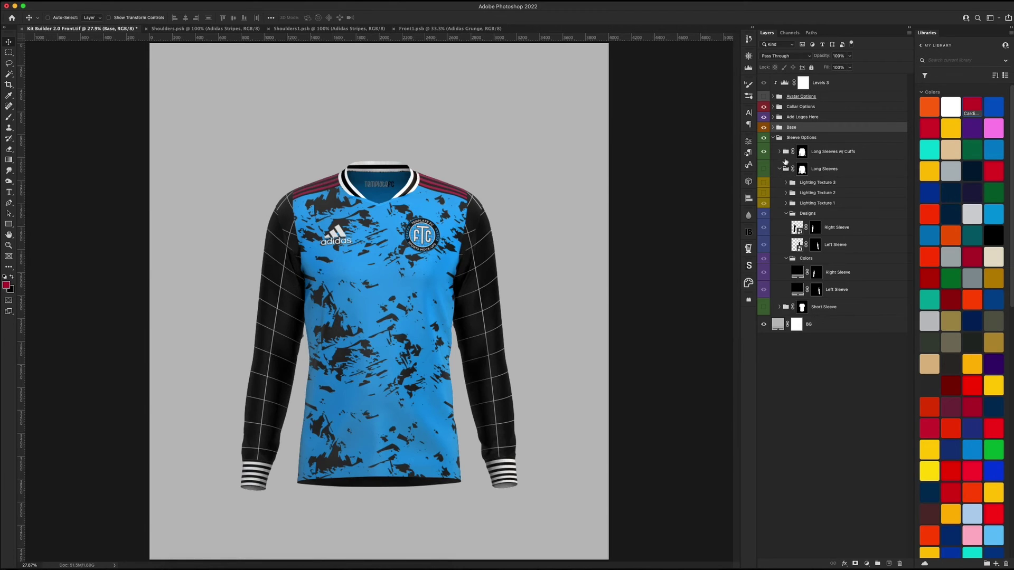
left_click(779, 153)
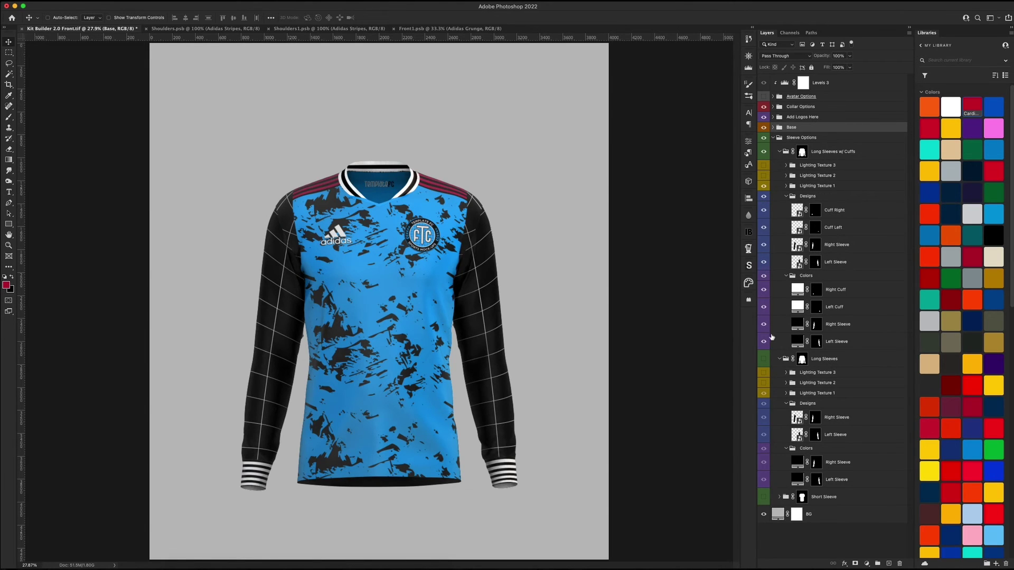
left_click(779, 359)
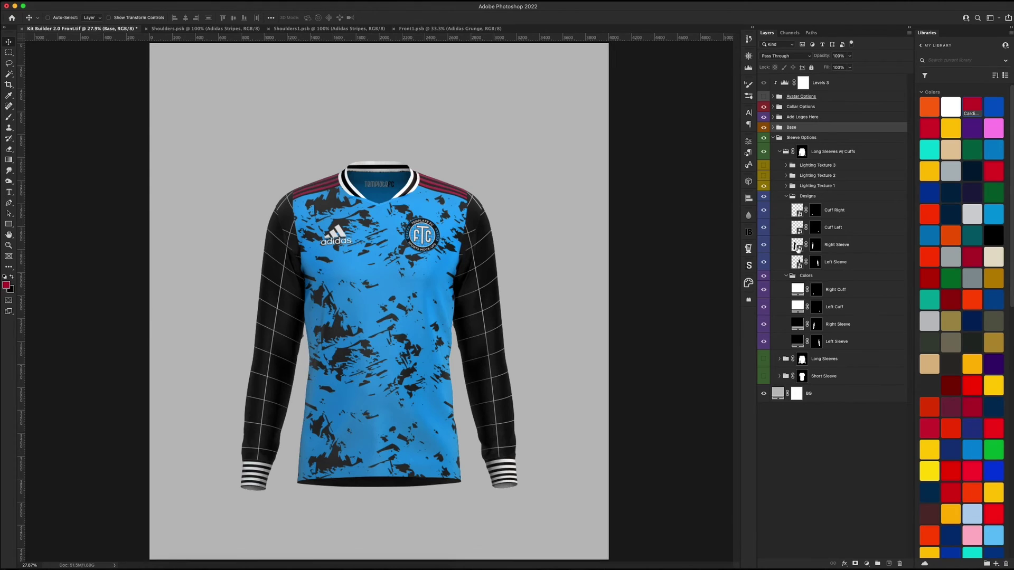
double_click(798, 249)
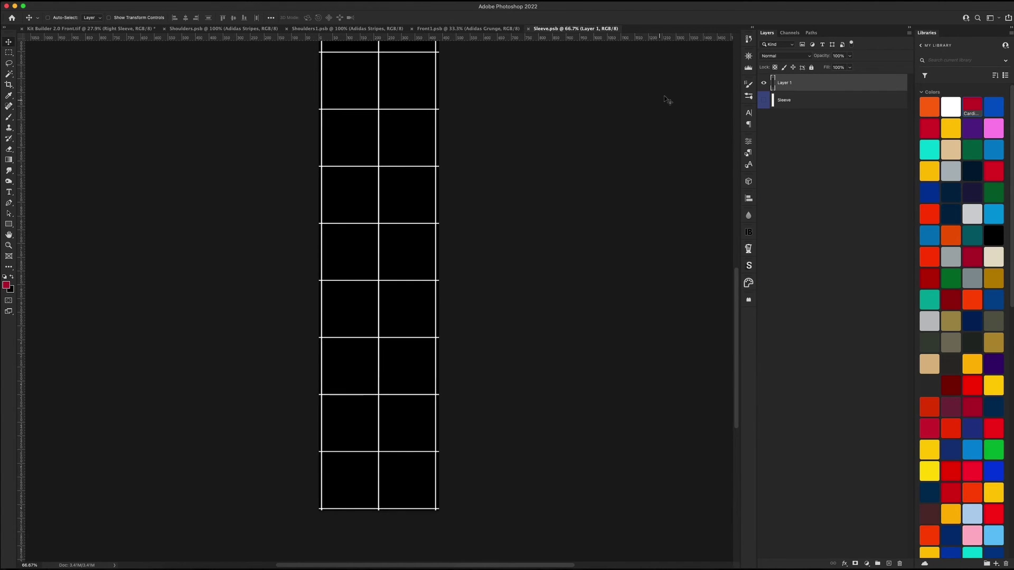
- Add a solid color fill layer in #b8022e above the sleeve pattern, save the smart object, and return to the Kit Builder document
left_click(869, 564)
left_click(886, 380)
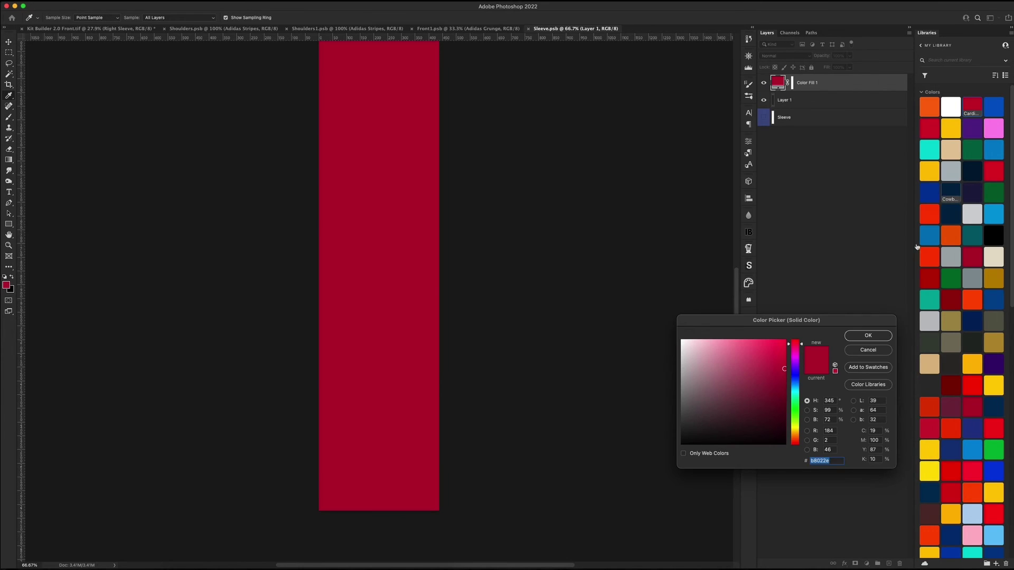
left_click(868, 336)
key("super+s")
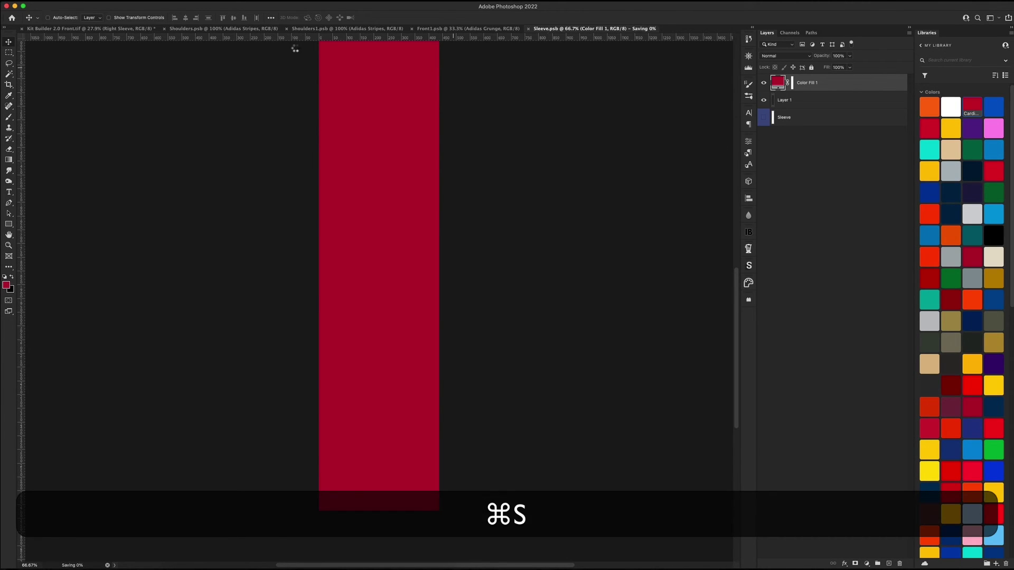
left_click(88, 28)
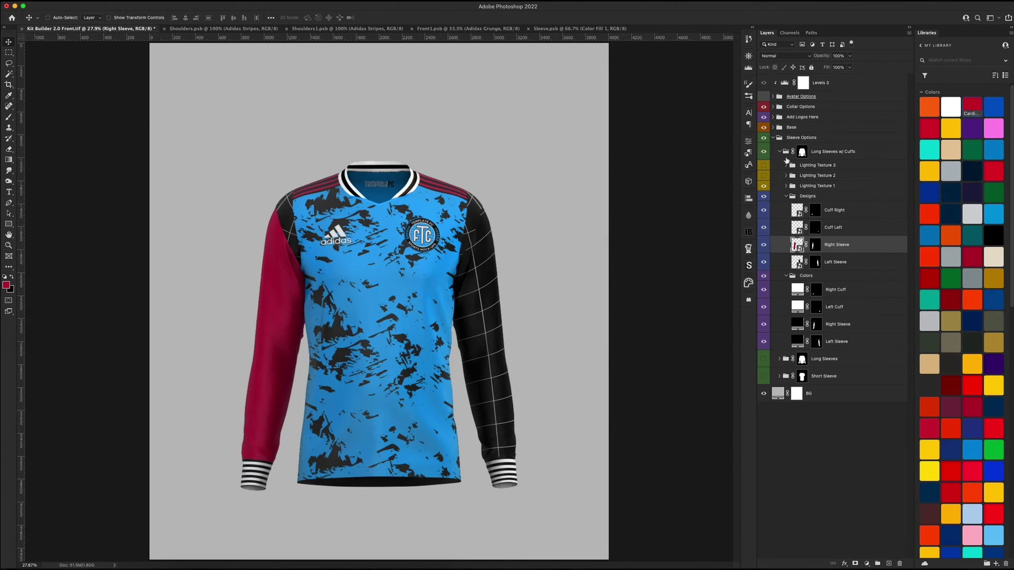
- Collapse the Long Sleeves w/ Cuffs group, compare the three sleeve options on the jersey, and leave only Long Sleeves visible
left_click(779, 152)
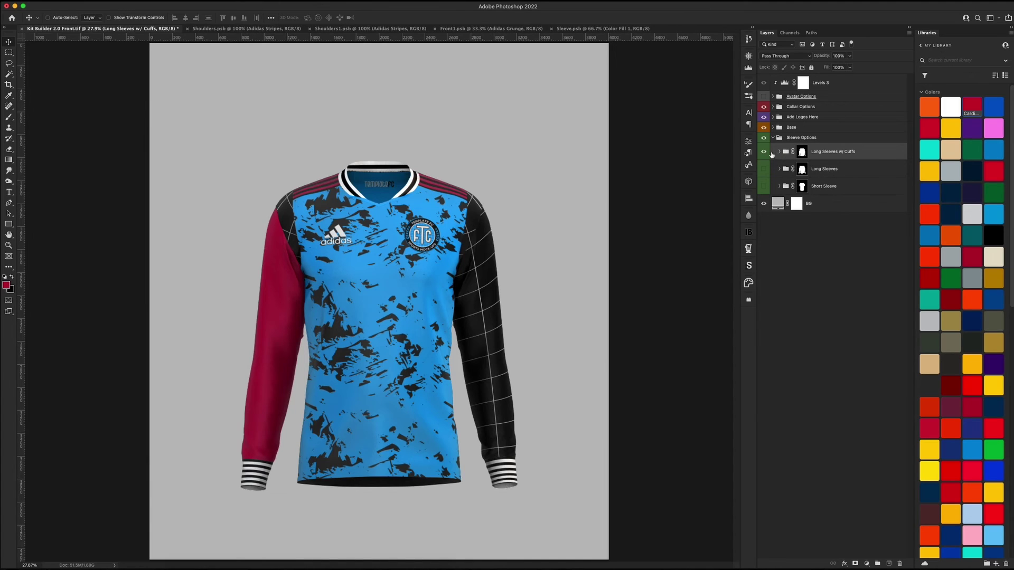
left_click(764, 152)
left_click(764, 169)
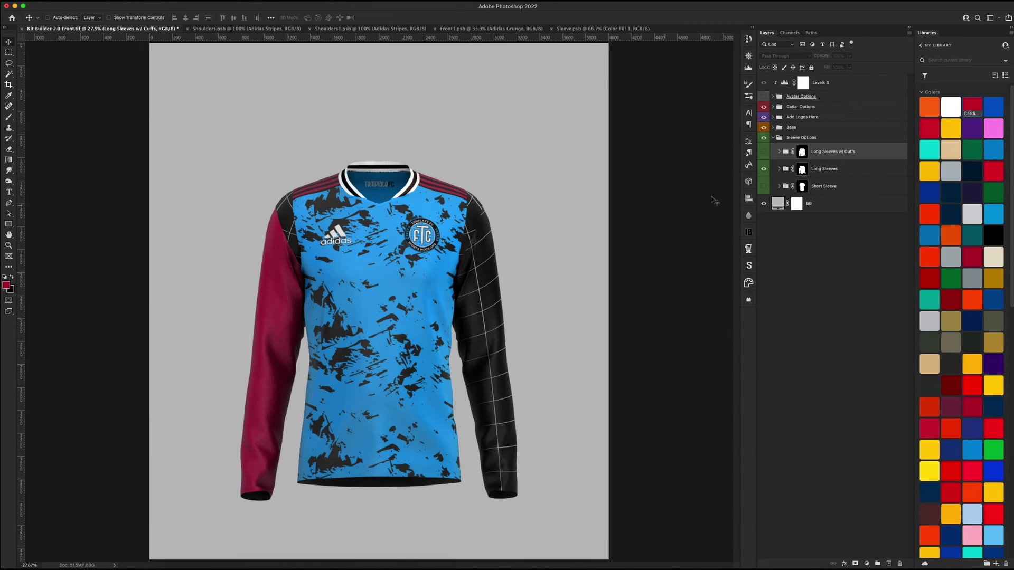
left_click(764, 169)
left_click(764, 186)
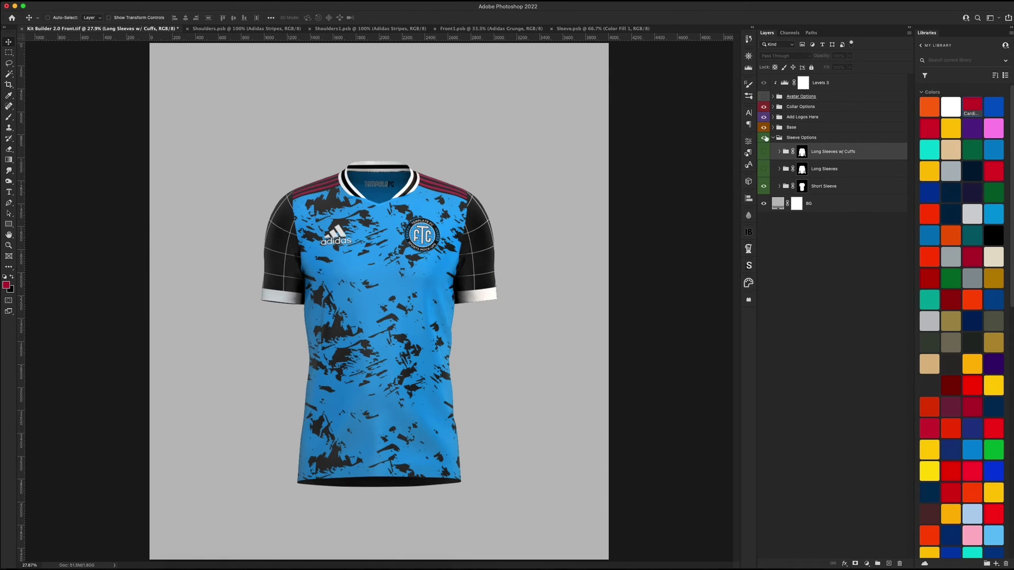
left_click(764, 185)
left_click(764, 169)
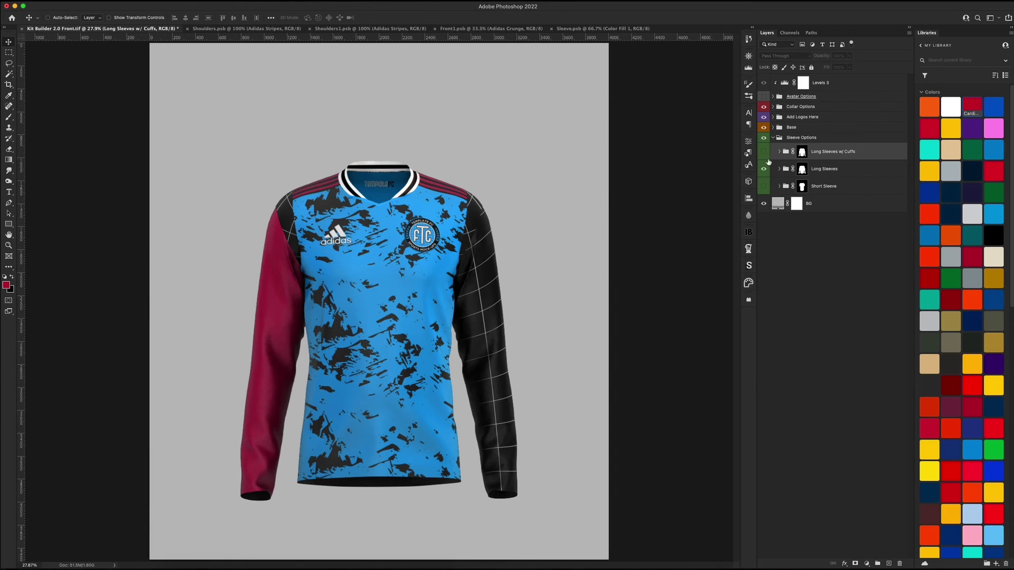
left_click(764, 168)
left_click(764, 152)
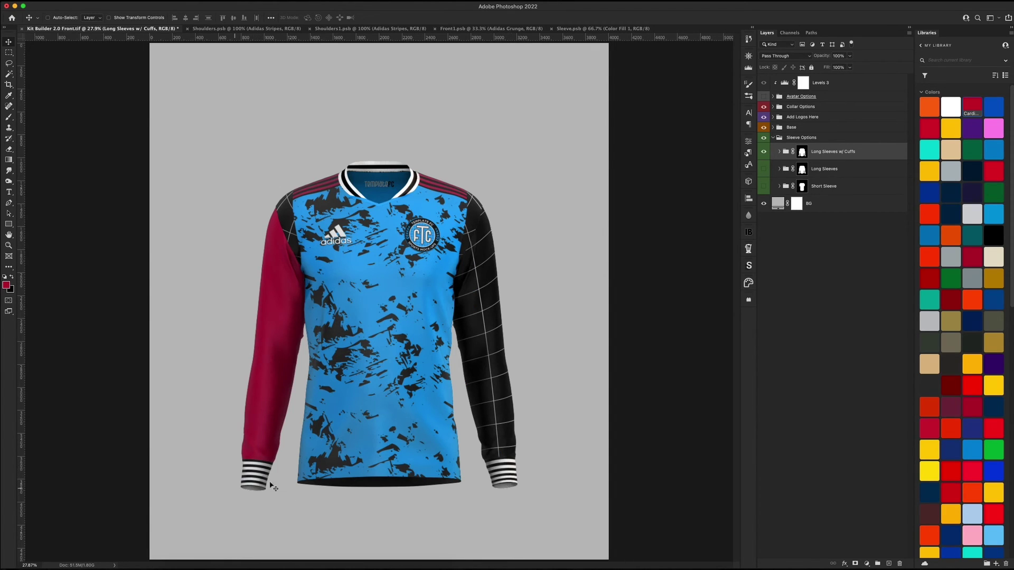
left_click(764, 152)
left_click(764, 169)
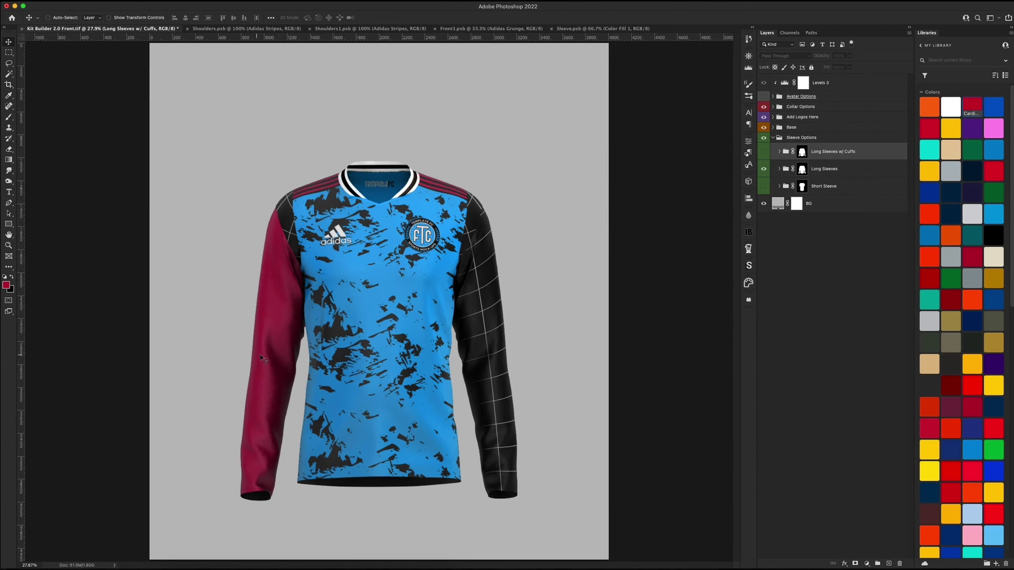
- In Lighting Texture 1 of Long Sleeves, check the Highlights layer and set its Levels adjustment's white input level to 192
left_click(780, 170)
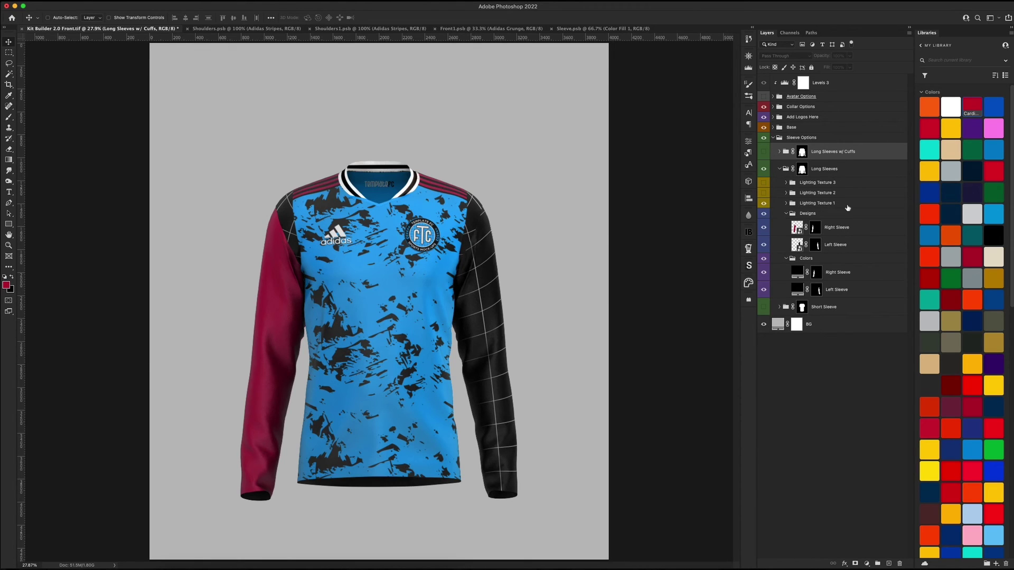
left_click(787, 203)
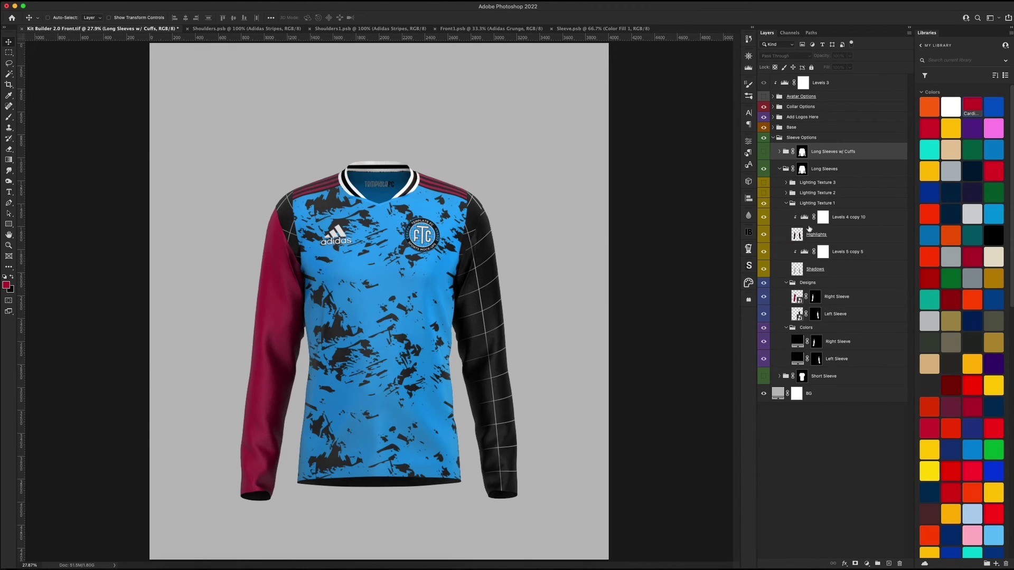
left_click(763, 238)
left_click(762, 238)
double_click(804, 218)
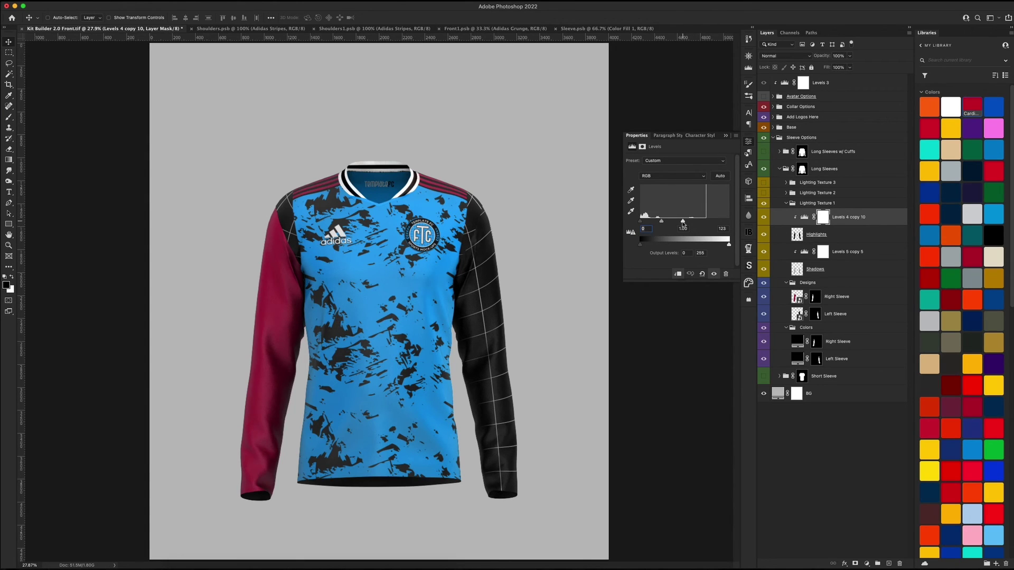
left_click_drag(686, 225, 708, 224)
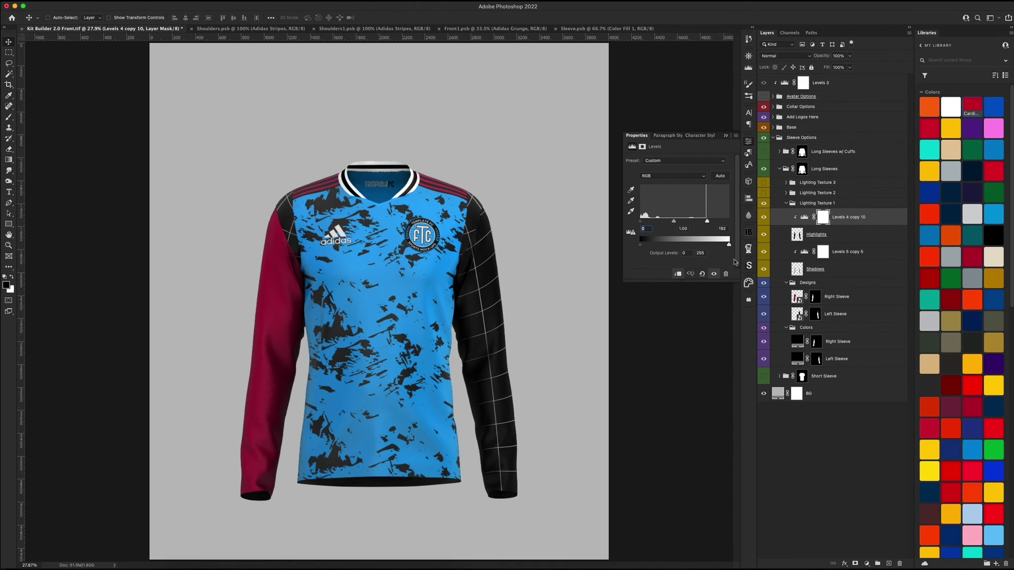
- Lower the black input level of the Shadows layer's Levels adjustment, and collapse the Lighting Texture 1 and Long Sleeves groups
left_click(802, 259)
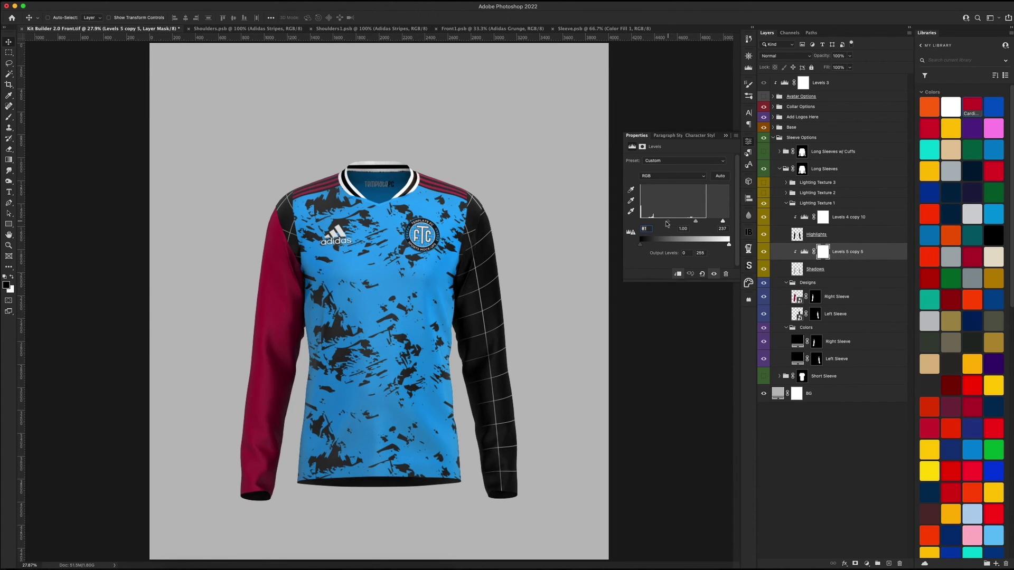
left_click_drag(667, 224, 654, 223)
left_click(726, 137)
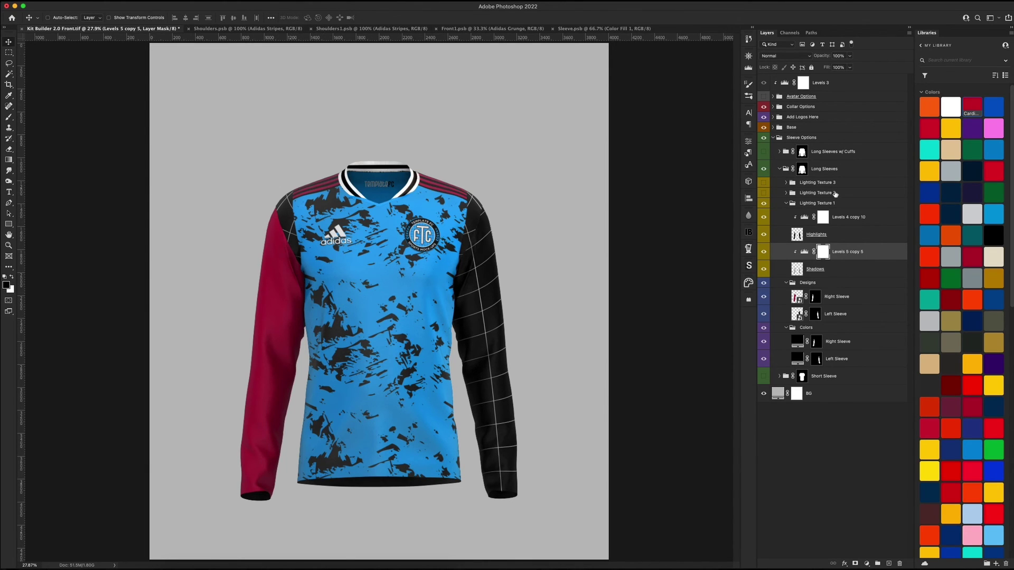
left_click(787, 204)
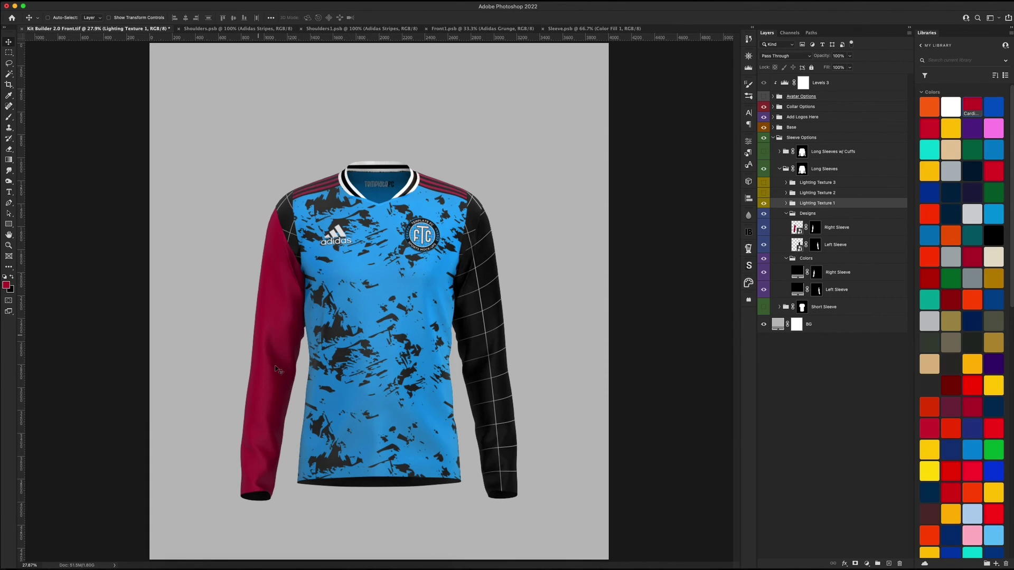
left_click(780, 169)
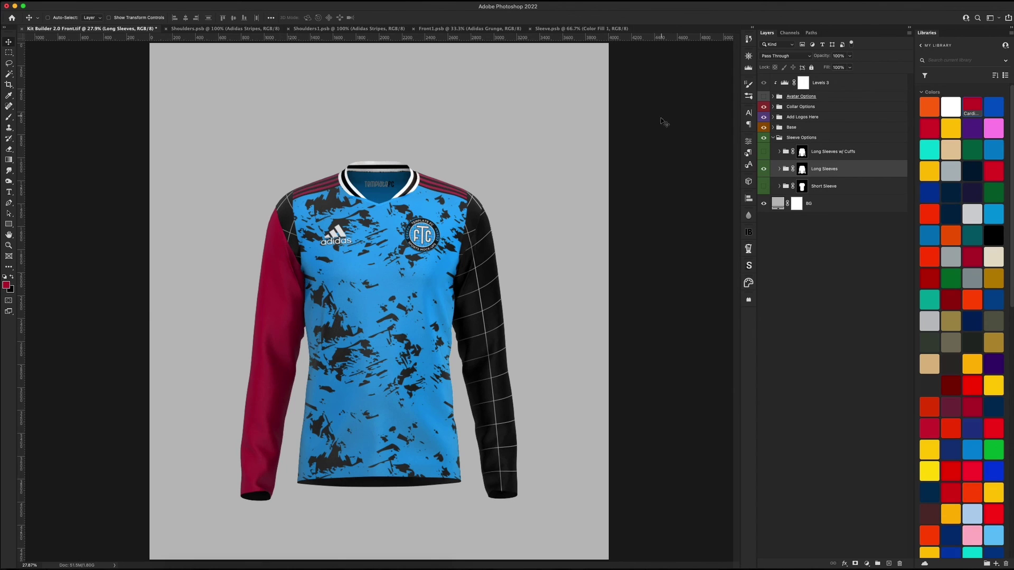
- Show the Avatar Options group and replace the Option 2 Flap head with Option 7 to match the collar
left_click(763, 97)
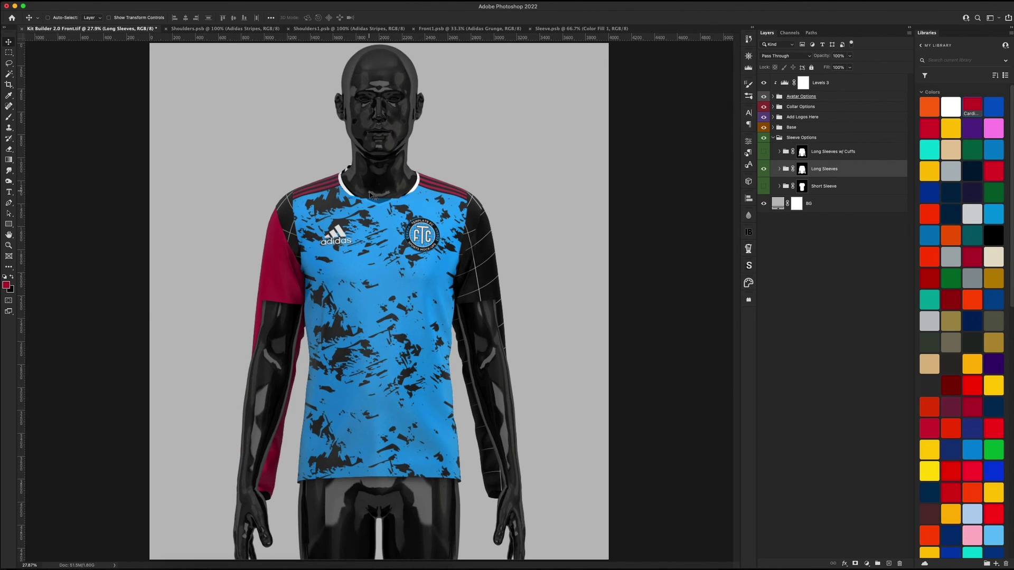
left_click(772, 97)
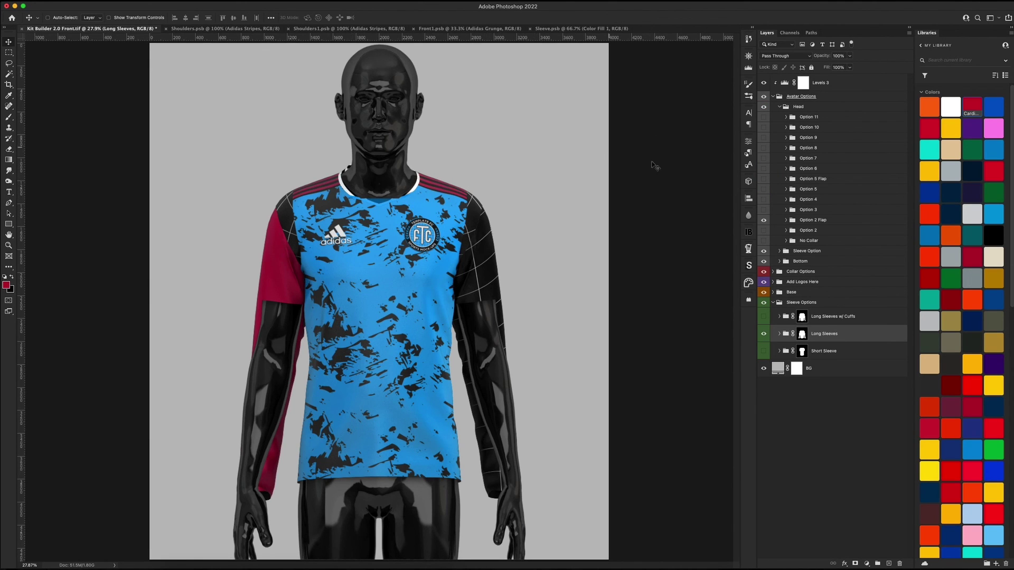
left_click(763, 222)
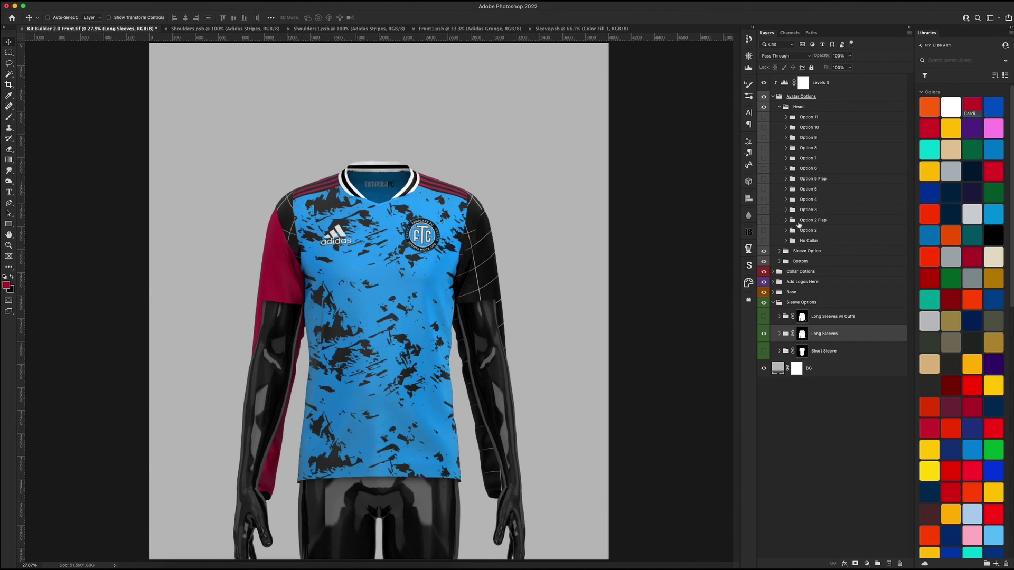
left_click(764, 158)
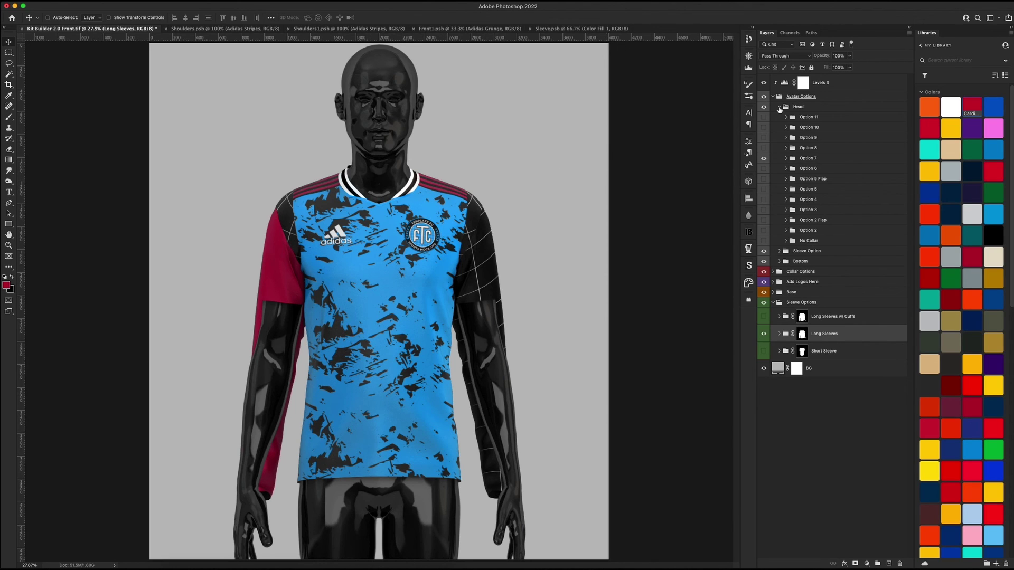
left_click(780, 108)
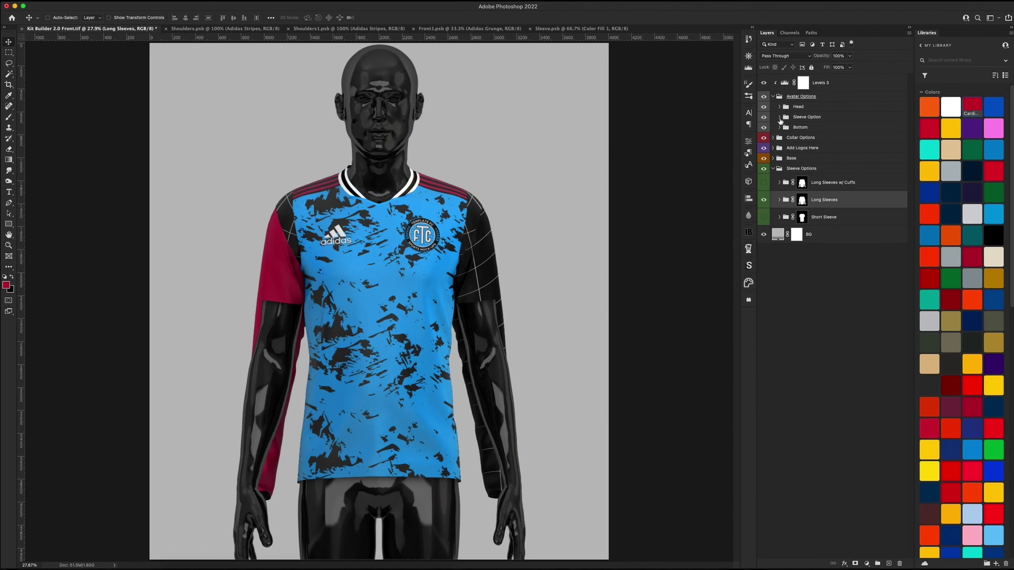
- Replace the avatar's Short sleeve option with Long to match the jersey sleeves
left_click(779, 117)
left_click(764, 148)
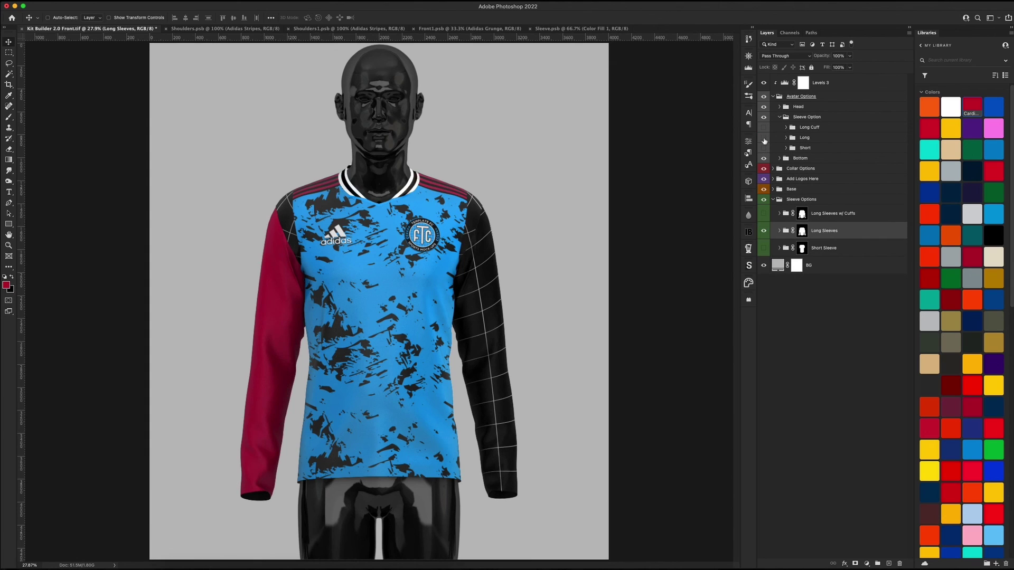
left_click(764, 139)
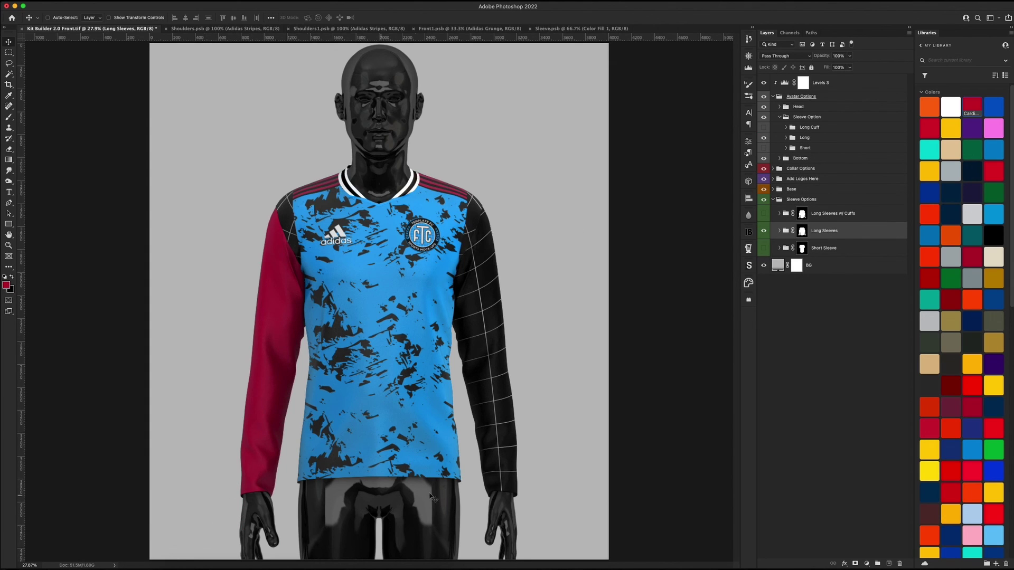
- Inspect the avatar's Bottom group, check the Long sleeve option's visibility, and collapse Avatar Options
left_click(779, 158)
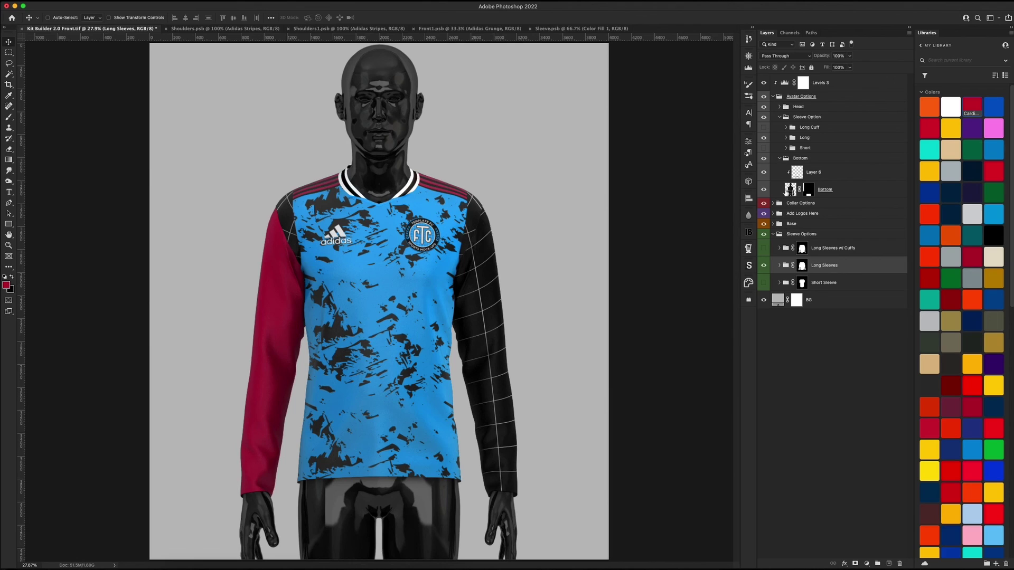
left_click(780, 158)
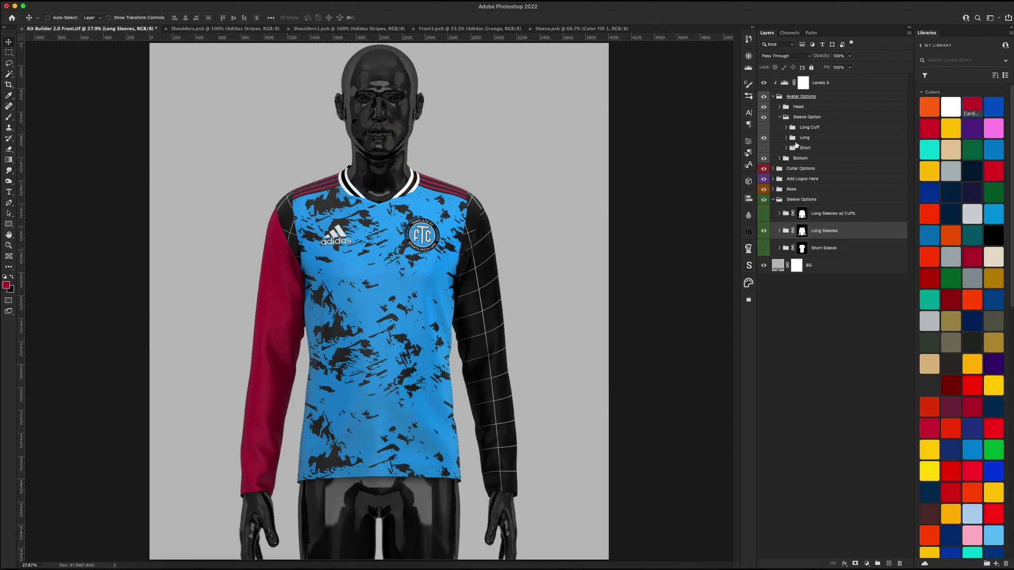
left_click(763, 142)
left_click(764, 142)
left_click(774, 97)
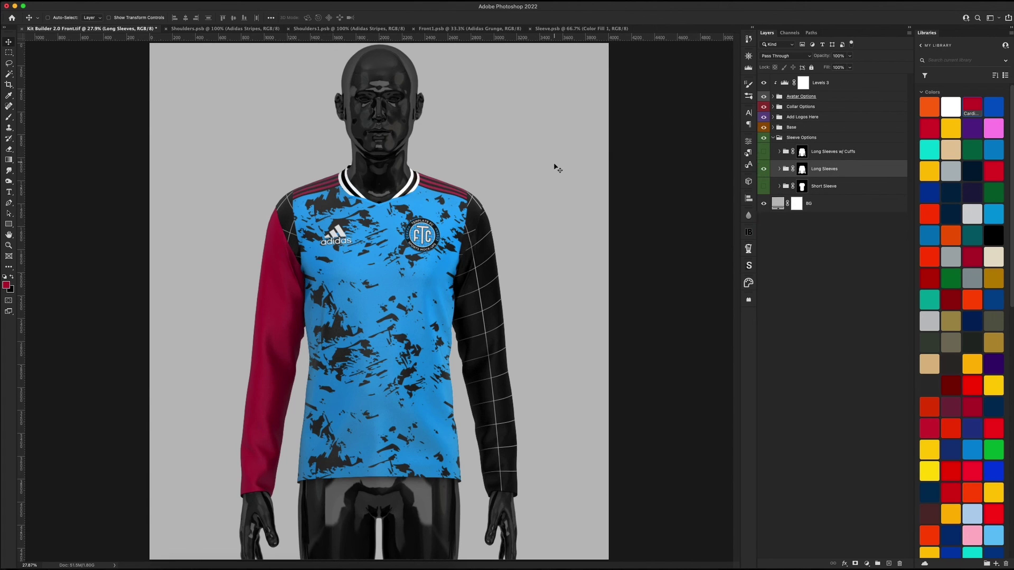
- Preview the whole mockup on a transparent background by hiding the BG layer, and show the layer again
key("super+minus")
key("super+minus")
key("super+minus")
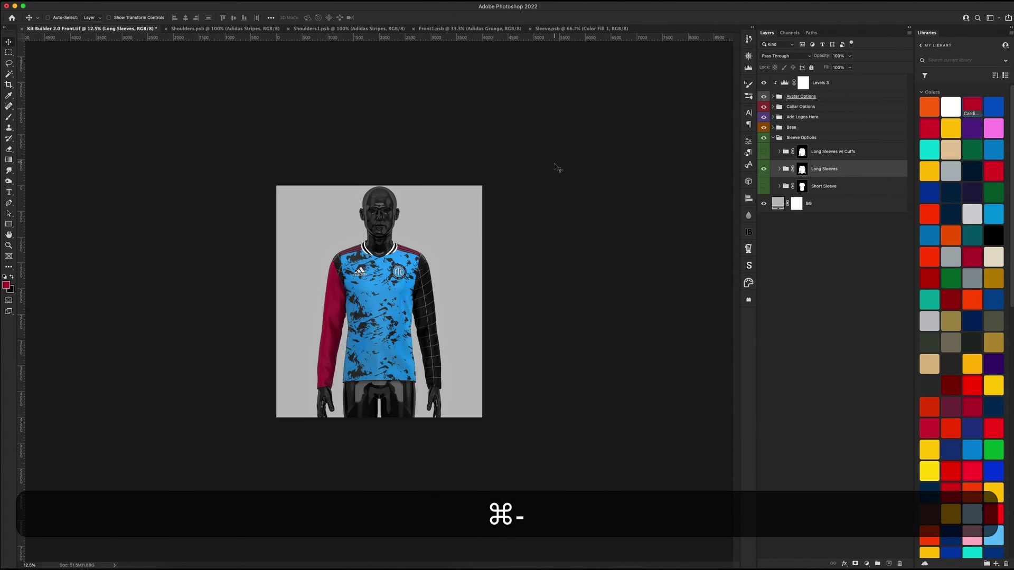
left_click(764, 203)
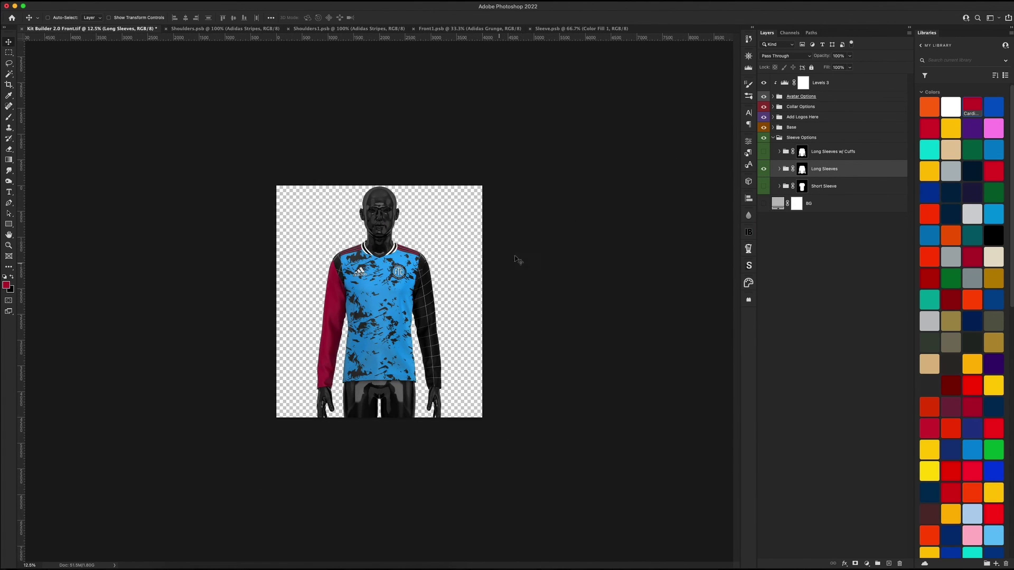
left_click(764, 203)
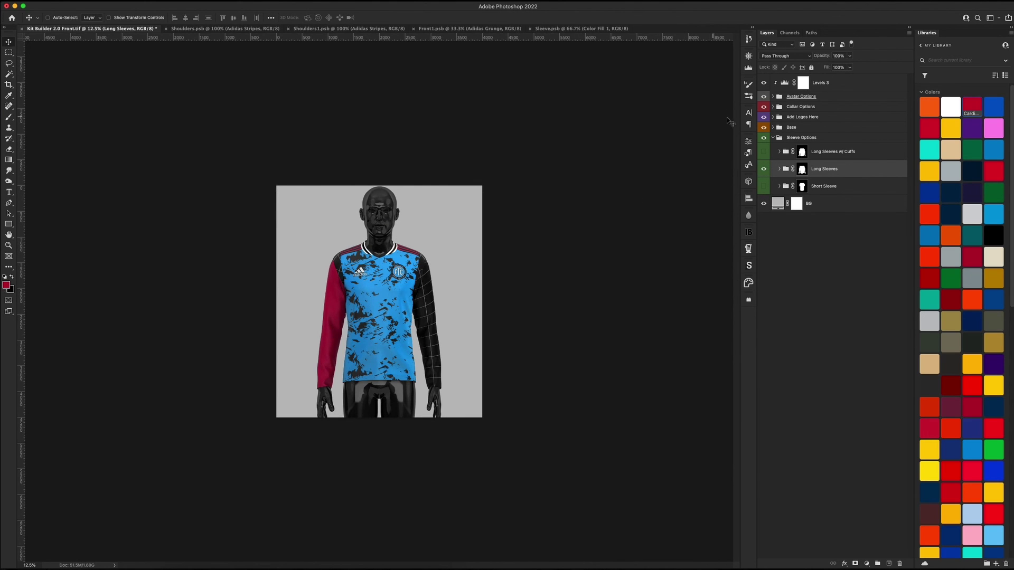
key("super+0")
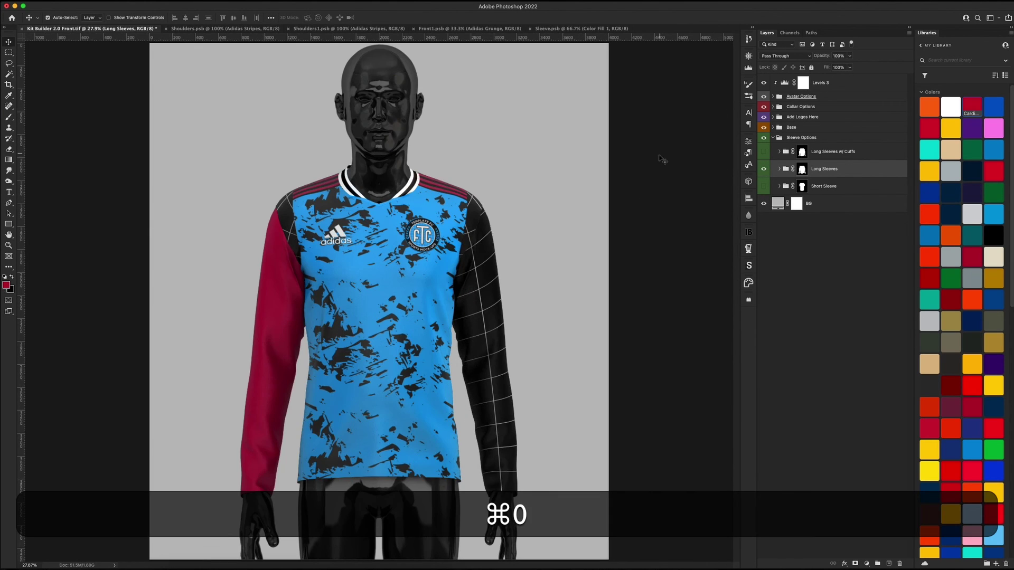